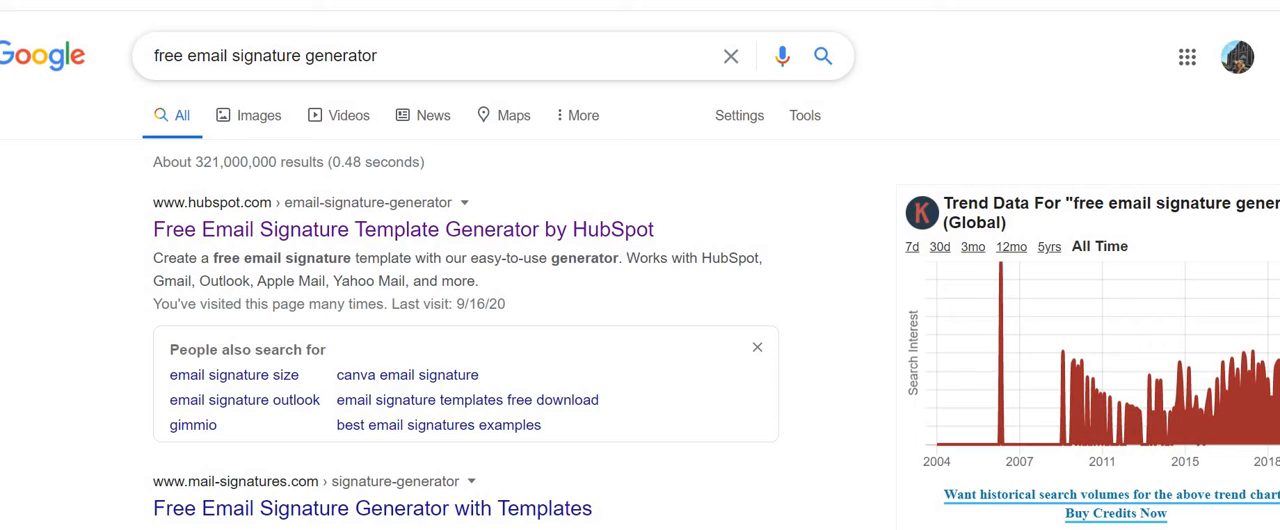
Step: Search Google for "free email signature generator" and open HubSpot's Free Email Signature Template Generator
left_click(379, 56)
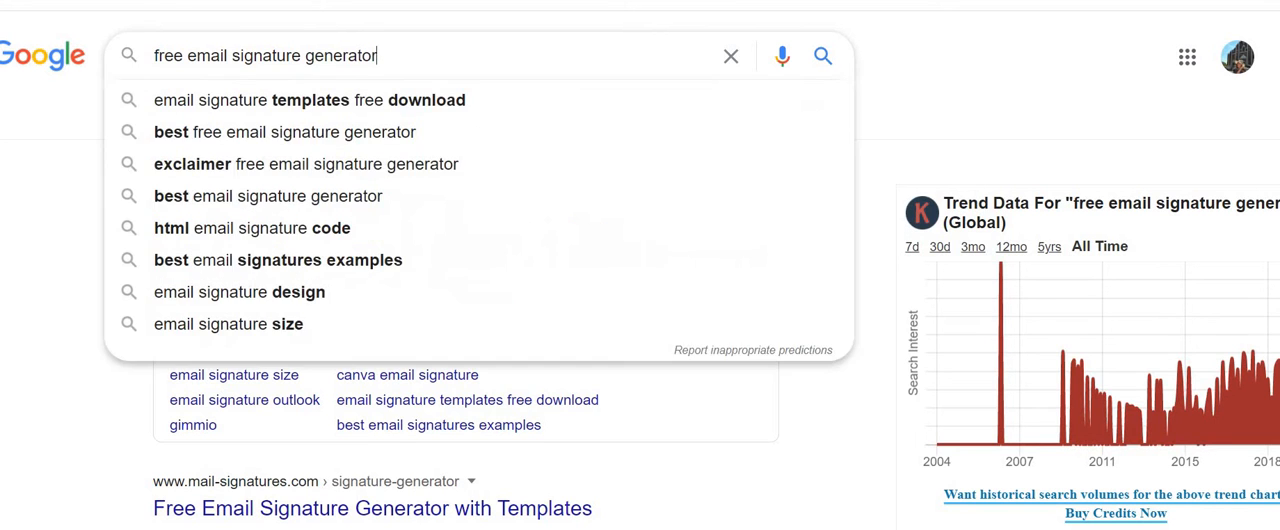
key("Return")
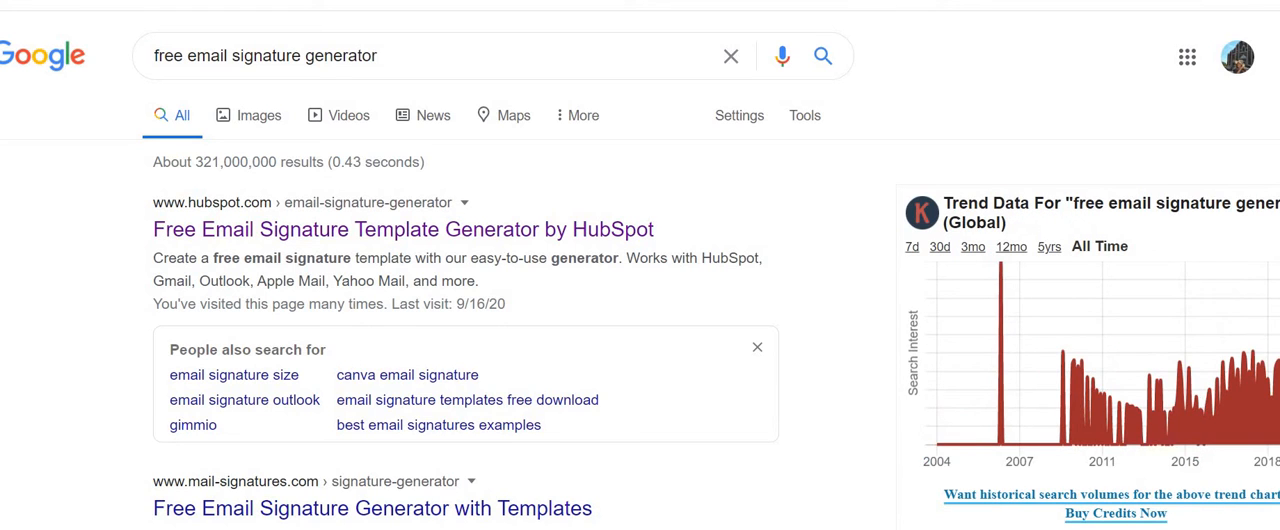
left_click(251, 233)
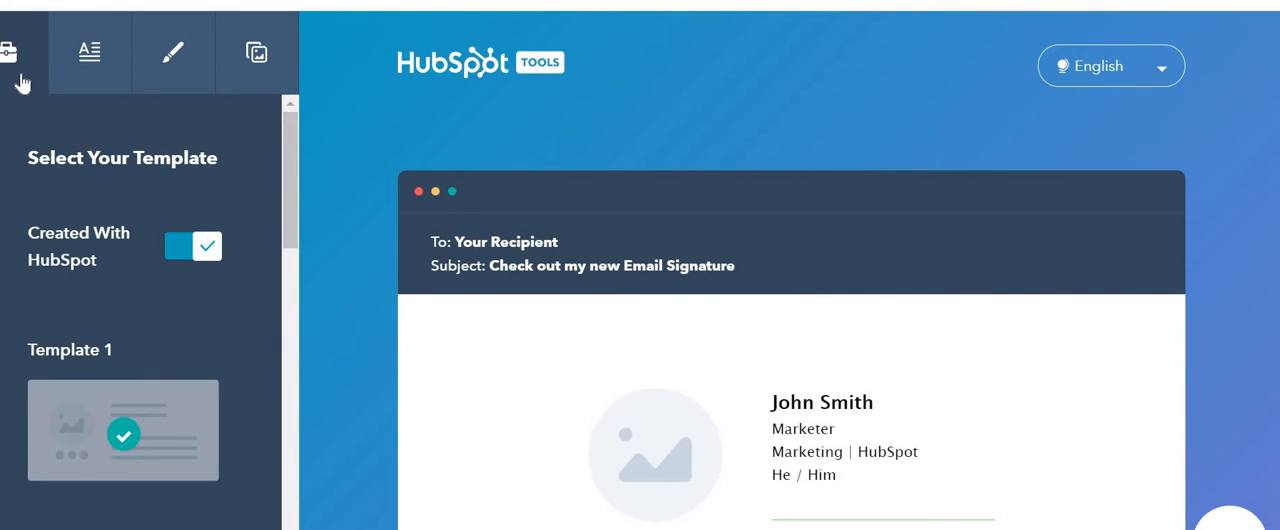
Step: Look through the generator's signature details, styling, custom images and template sections
left_click(87, 62)
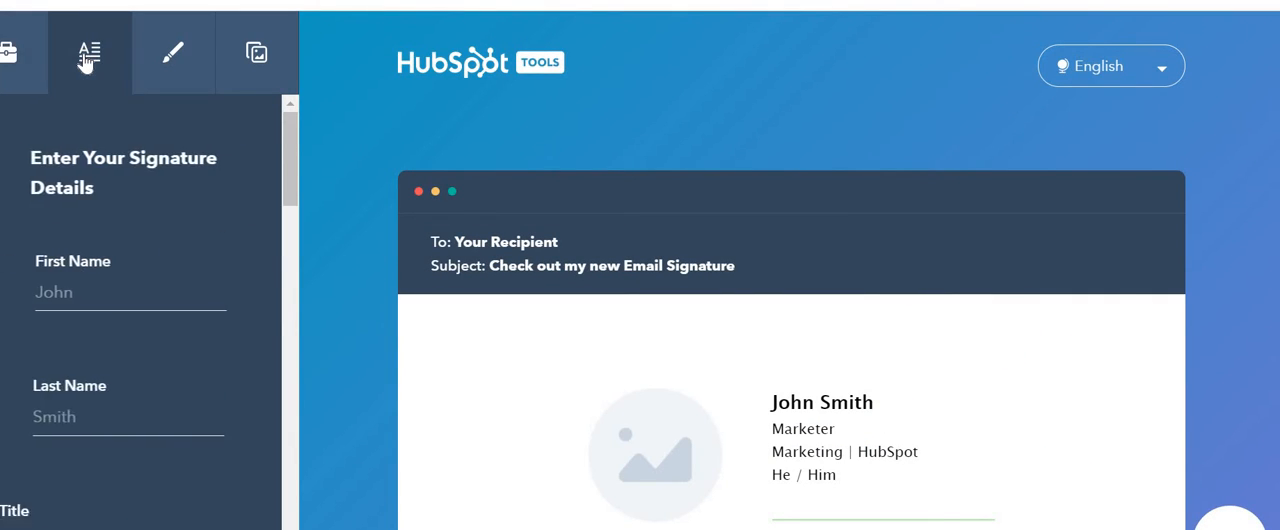
left_click(170, 52)
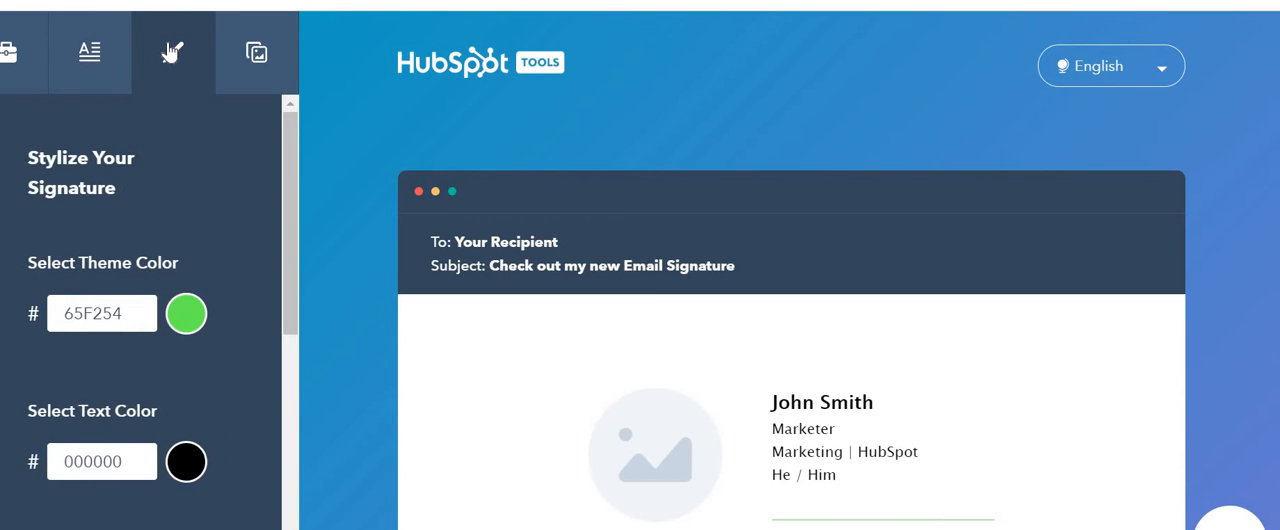
left_click(245, 54)
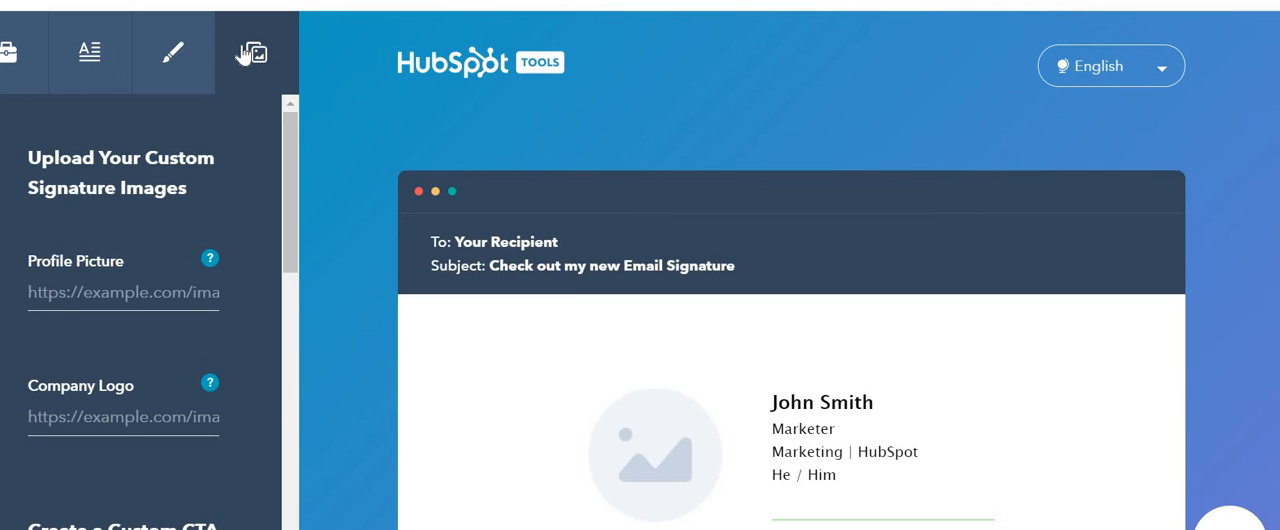
left_click(10, 48)
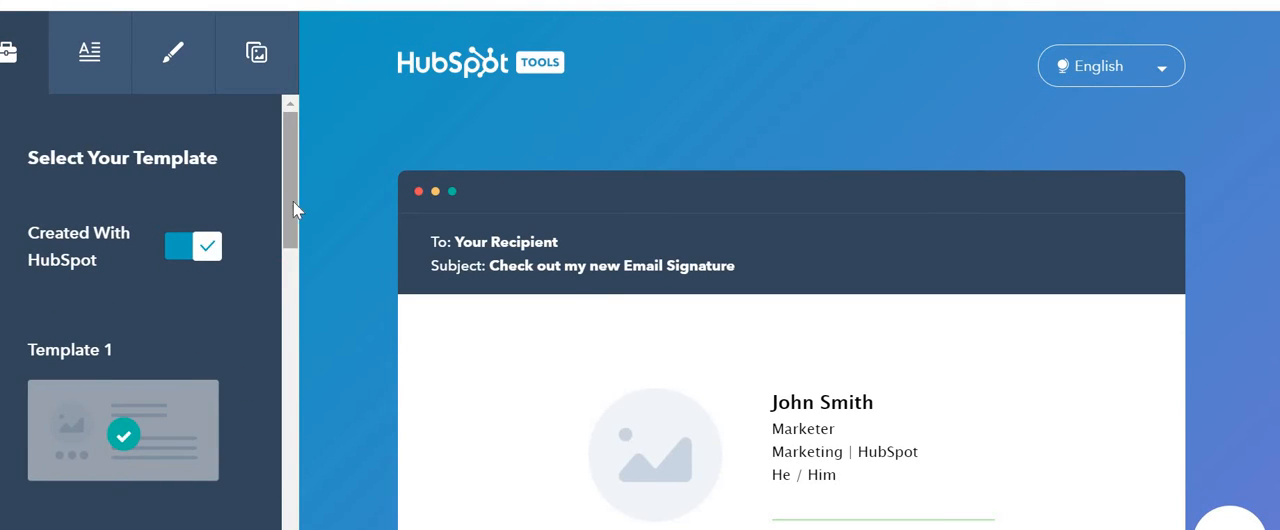
mouse_move(288, 211)
left_mouse_down()
mouse_move(284, 487)
mouse_move(281, 224)
left_mouse_up()
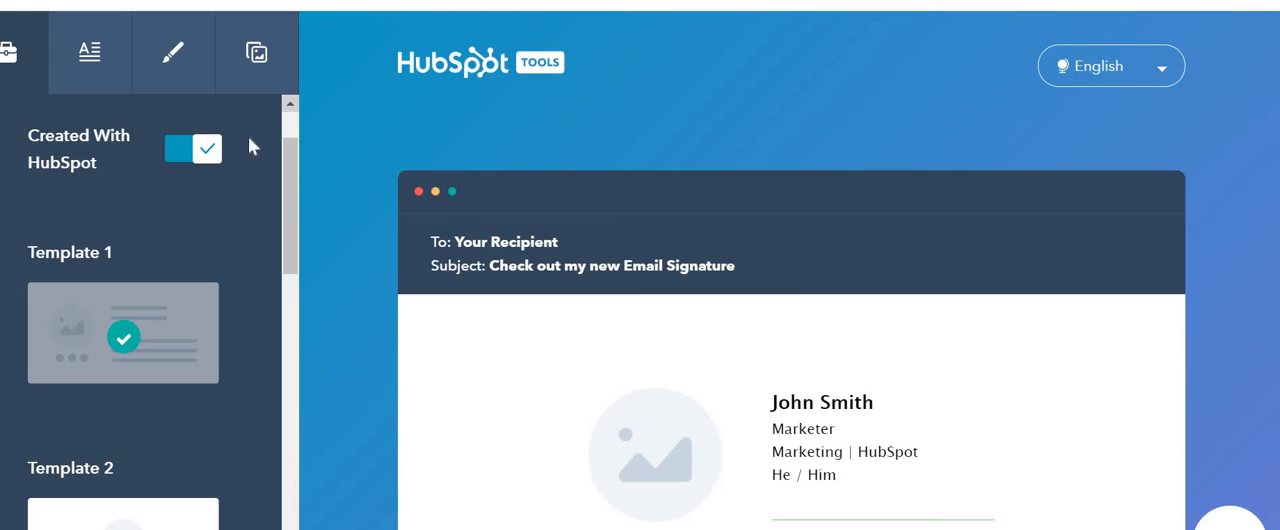
Step: Enter the first name in the signature details and fill in the remaining contact fields from the saved address suggestion
left_click(112, 82)
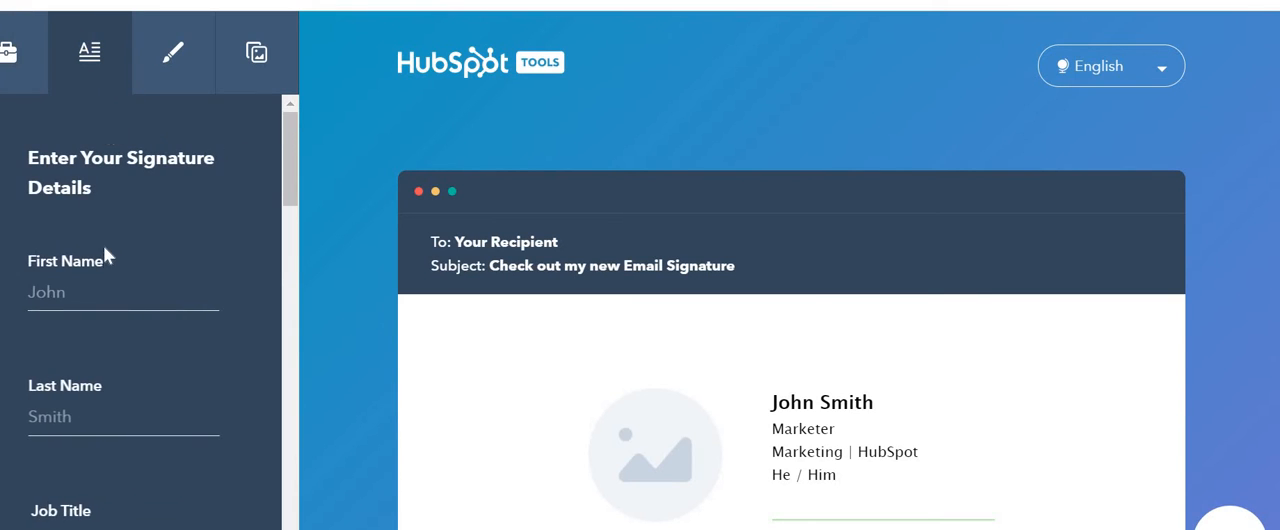
left_click(85, 290)
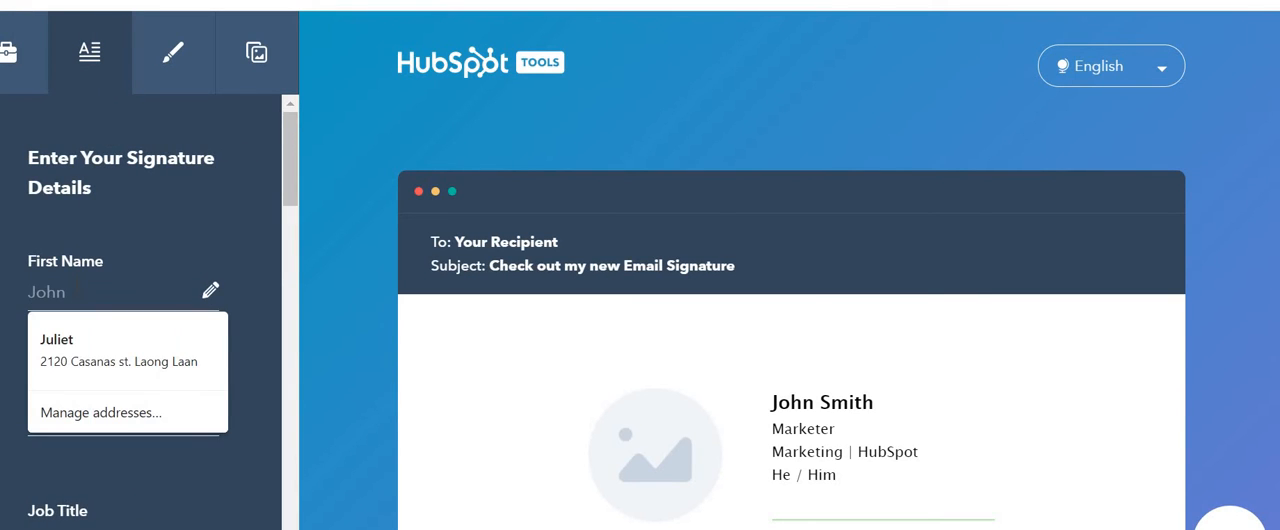
type("JU")
key("BackSpace")
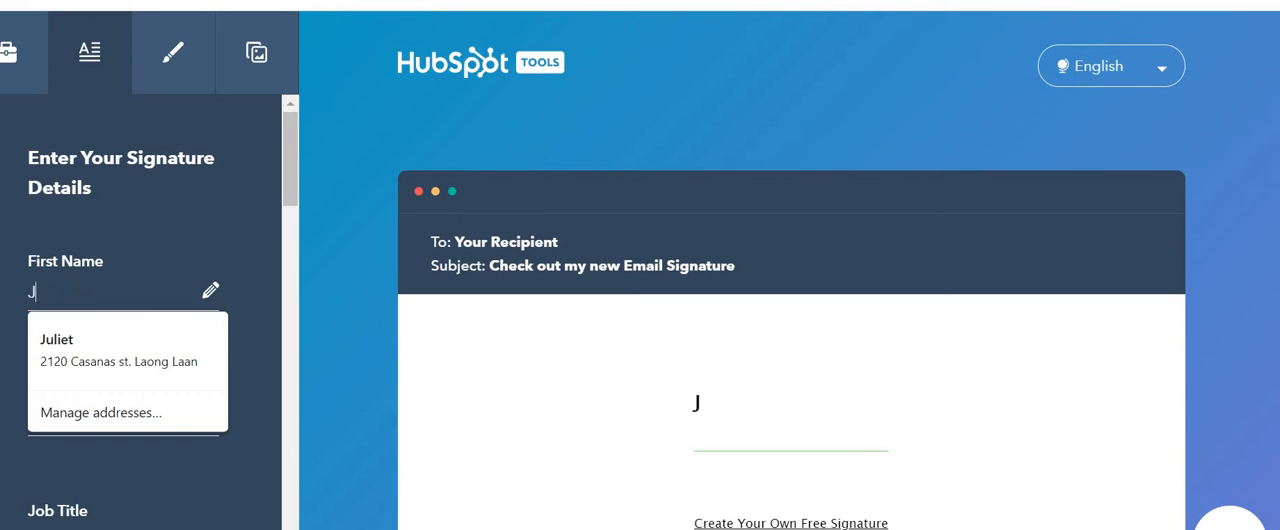
type("uliet")
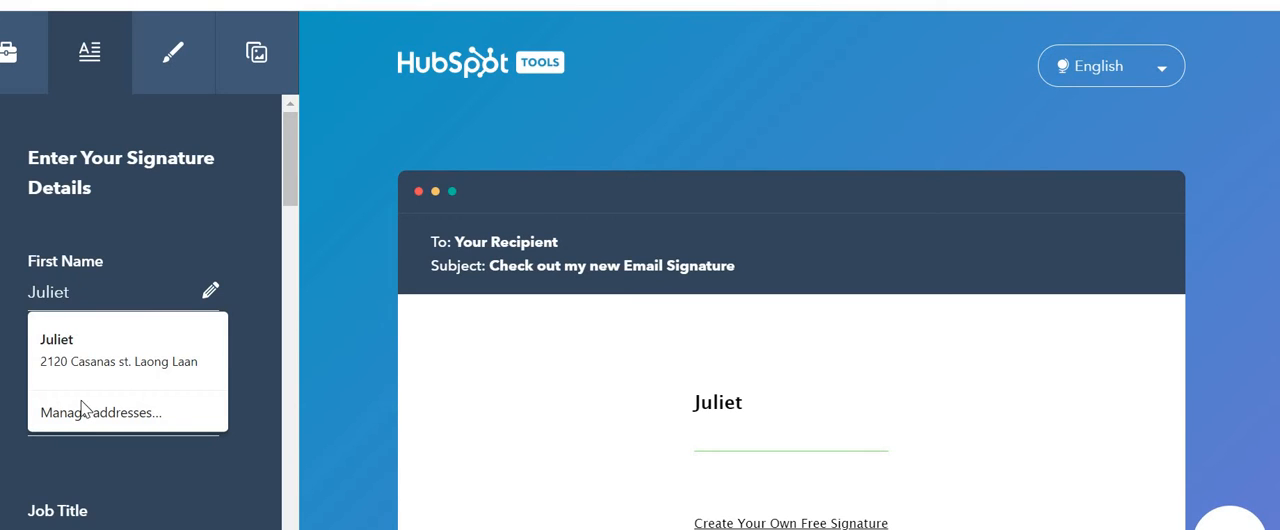
left_click(93, 346)
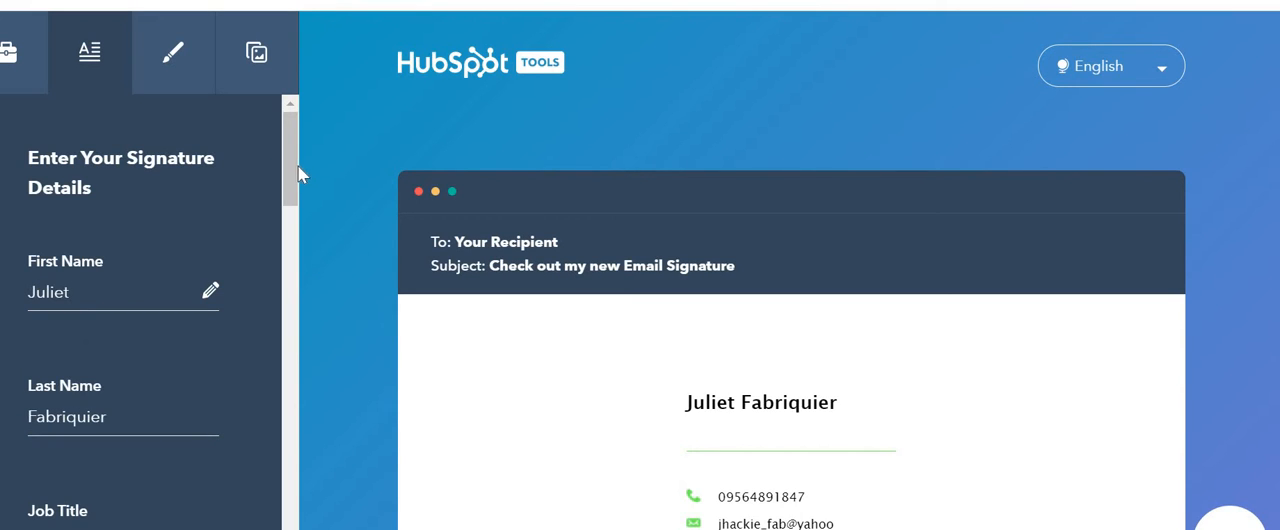
Step: Set the signature's job title to Sales Executive
left_click_drag(290, 170, 291, 224)
left_click(123, 262)
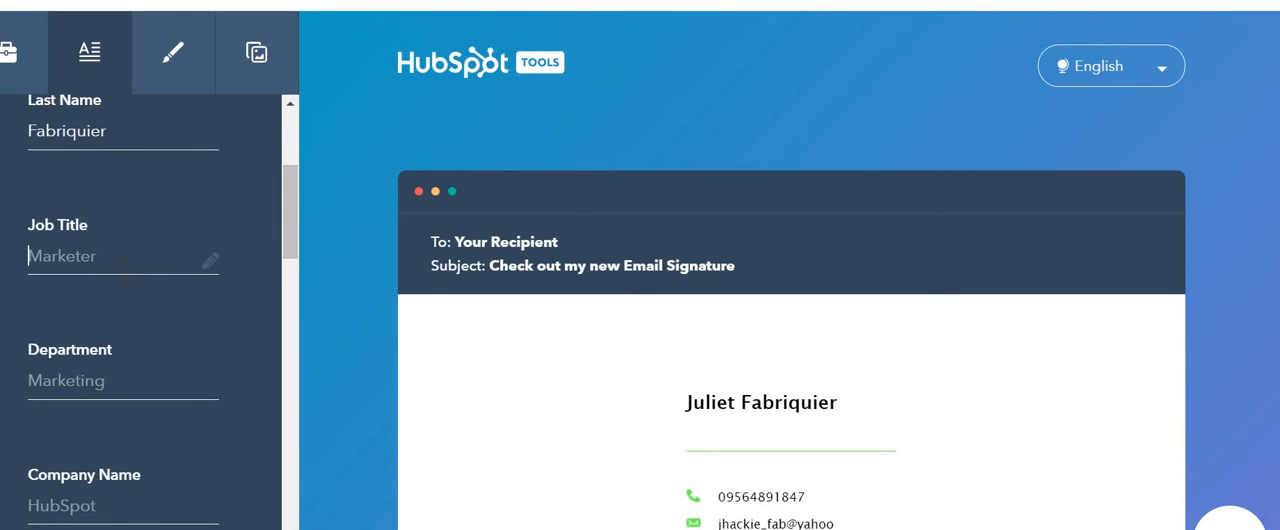
type("Sa")
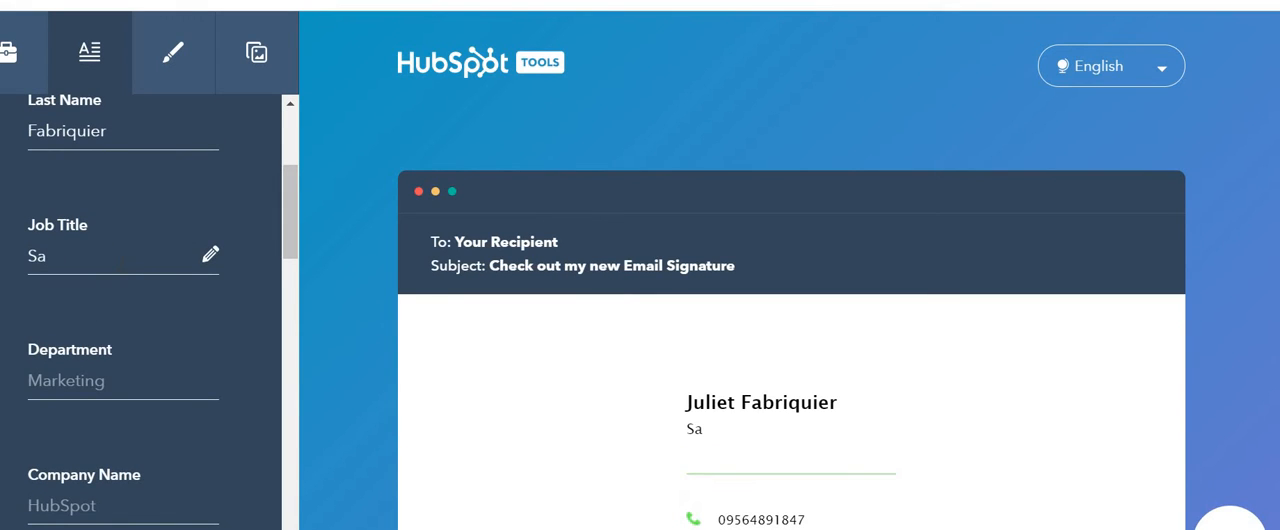
type("les Executive")
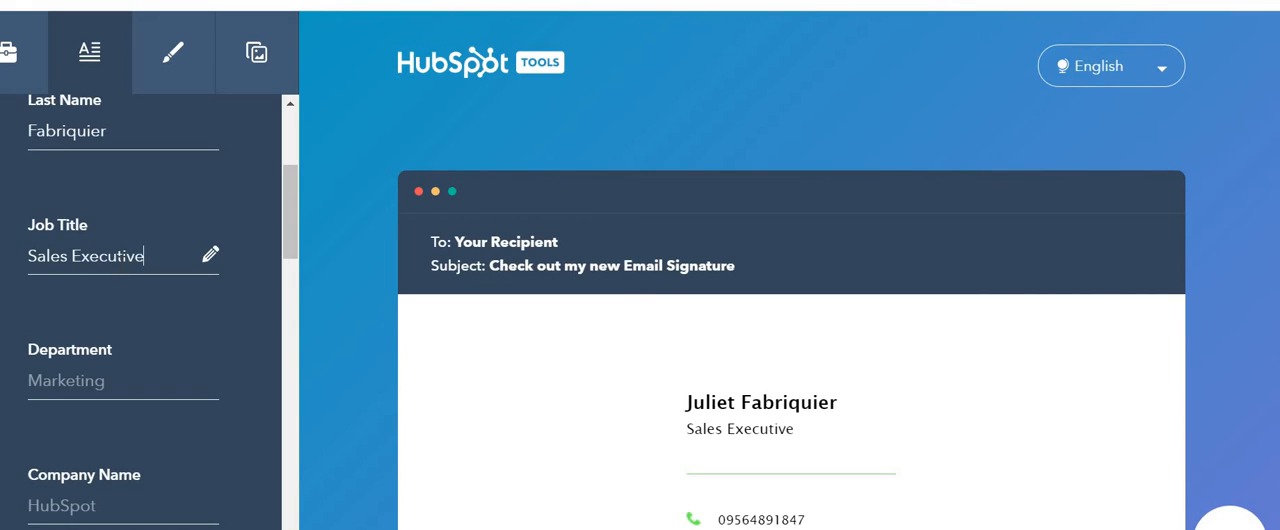
Step: Set the department to Marketing and the company name to ABC Company
key("Tab")
type("m")
key("BackSpace")
type("Ma")
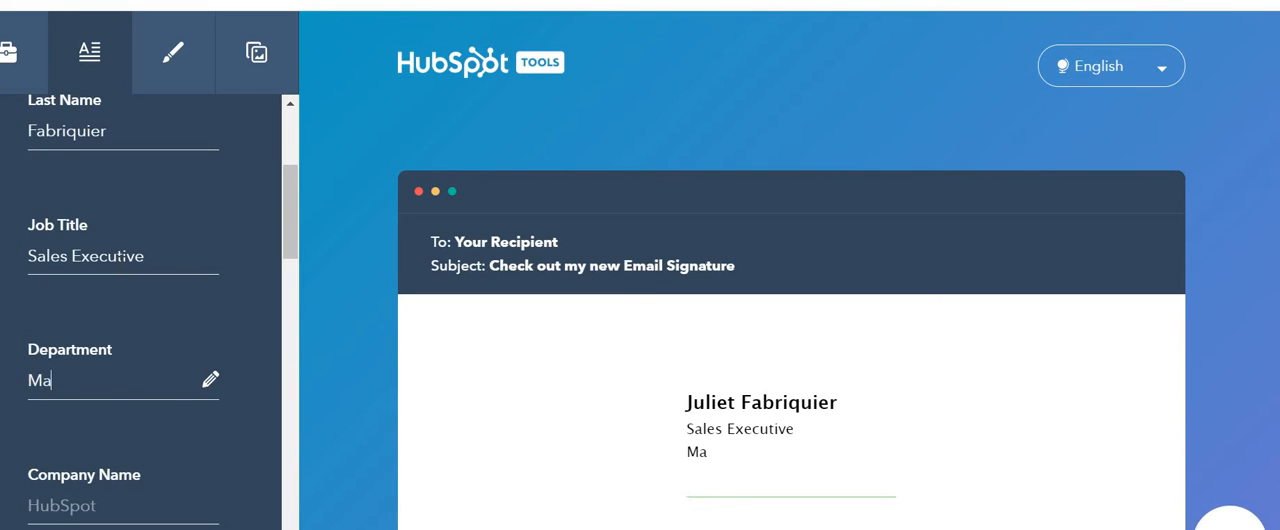
type("rketing")
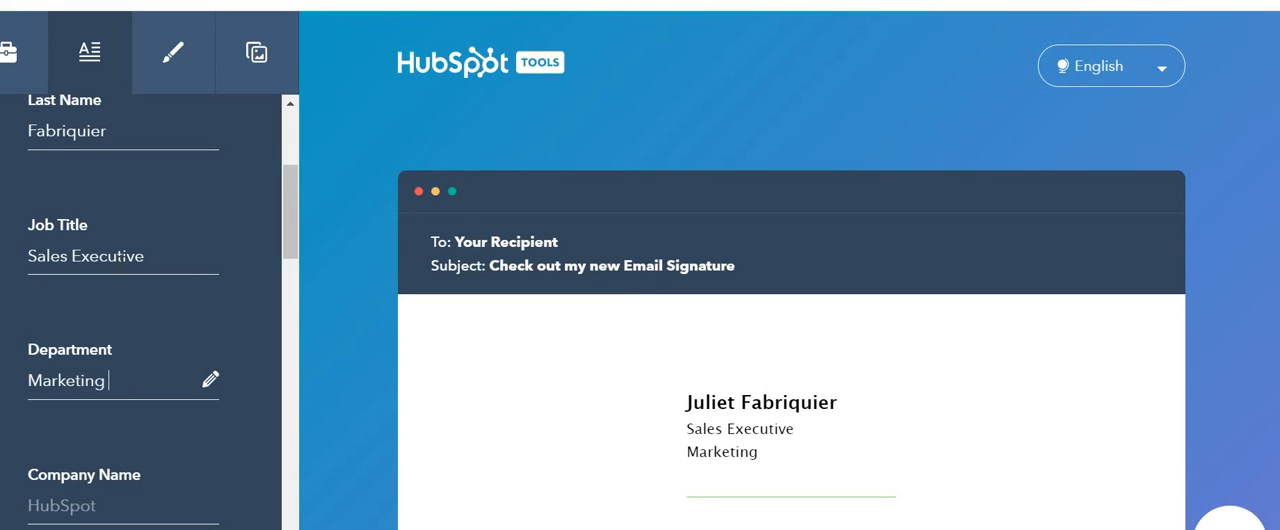
key("Tab")
type("A")
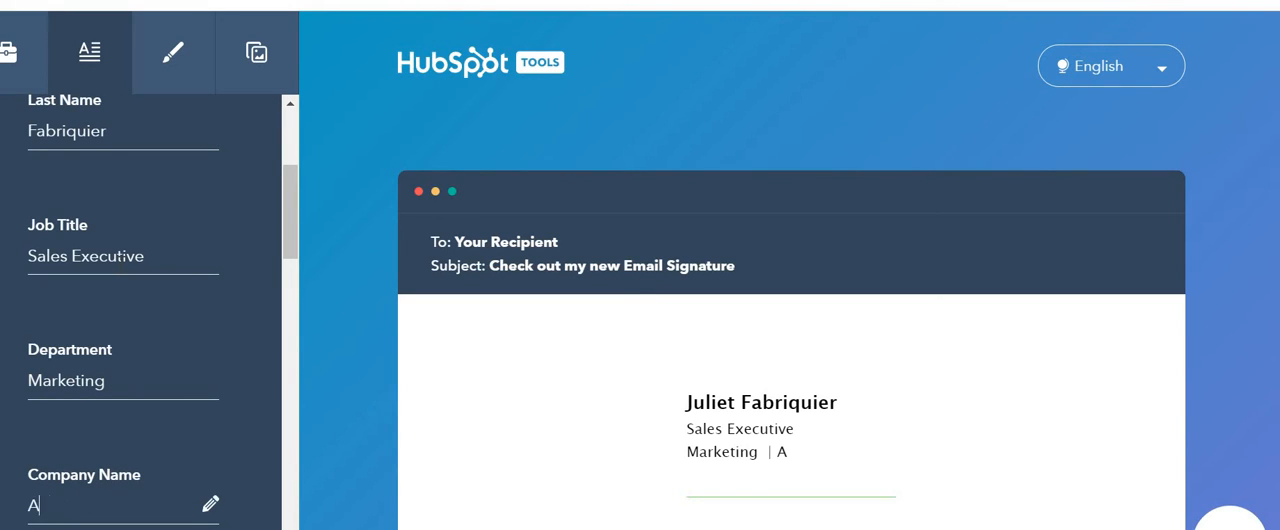
type("BC Company")
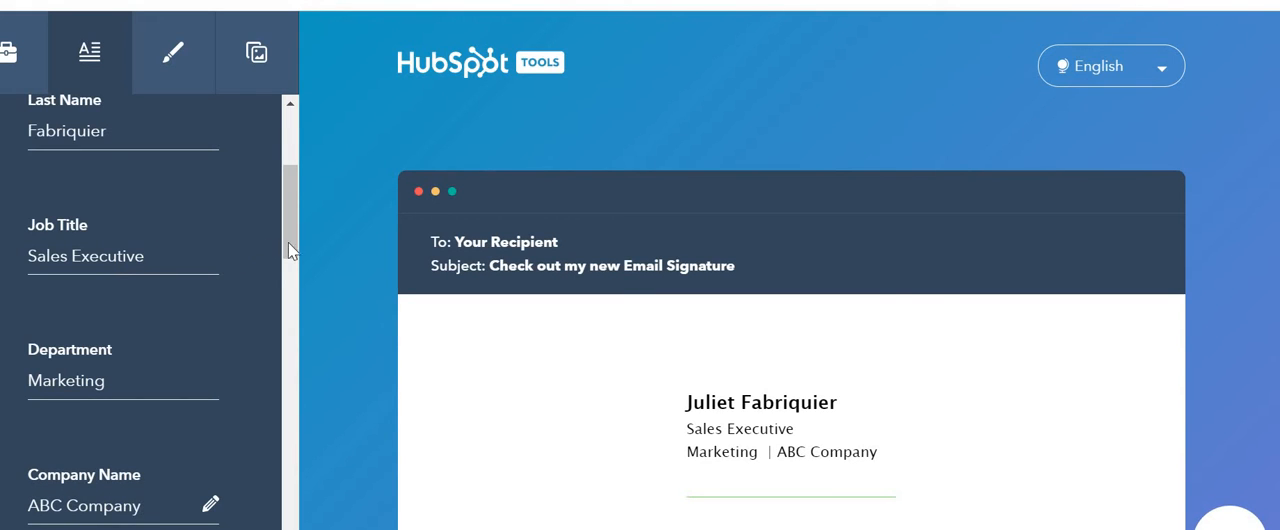
Step: Fill the mobile phone number from the saved suggestion and clear the office phone number
scroll(264, 318, "down", 4)
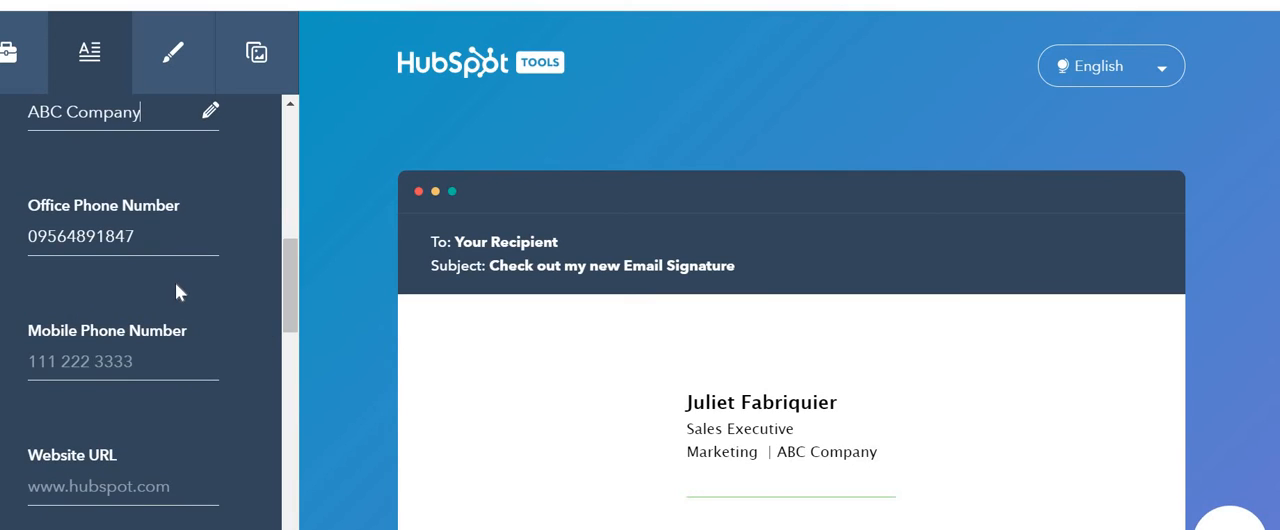
left_click_drag(136, 237, 4, 238)
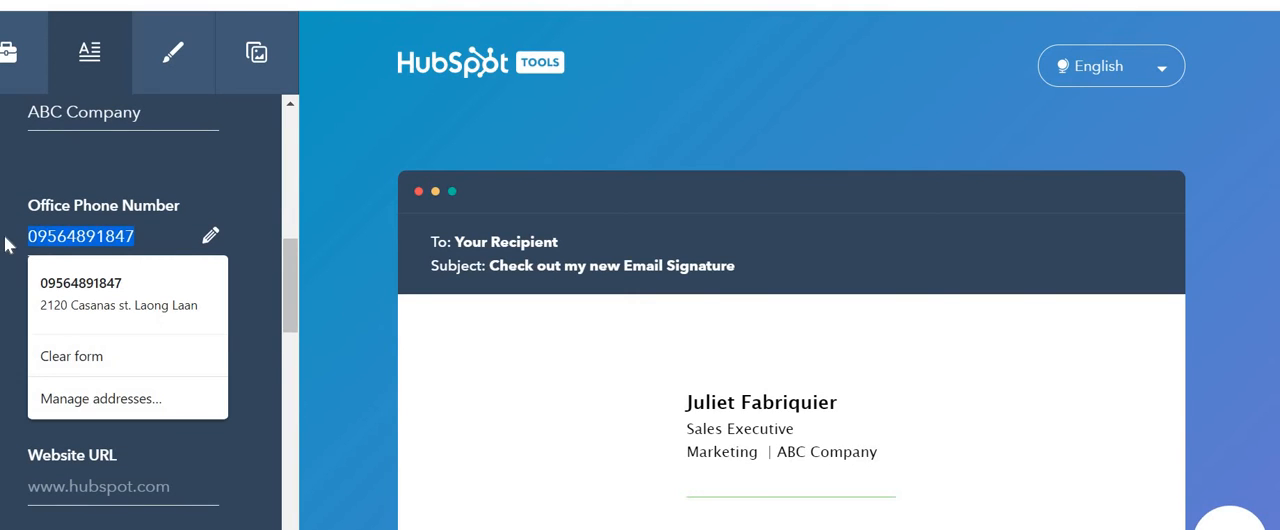
left_click(100, 361)
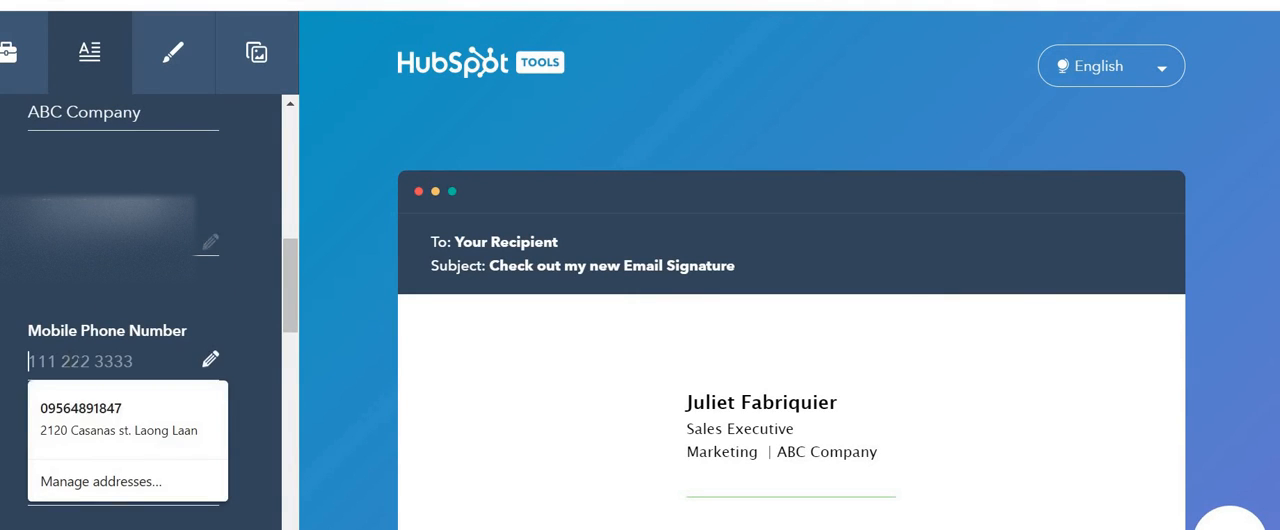
left_click(100, 416)
left_click_drag(136, 237, 22, 238)
key("BackSpace")
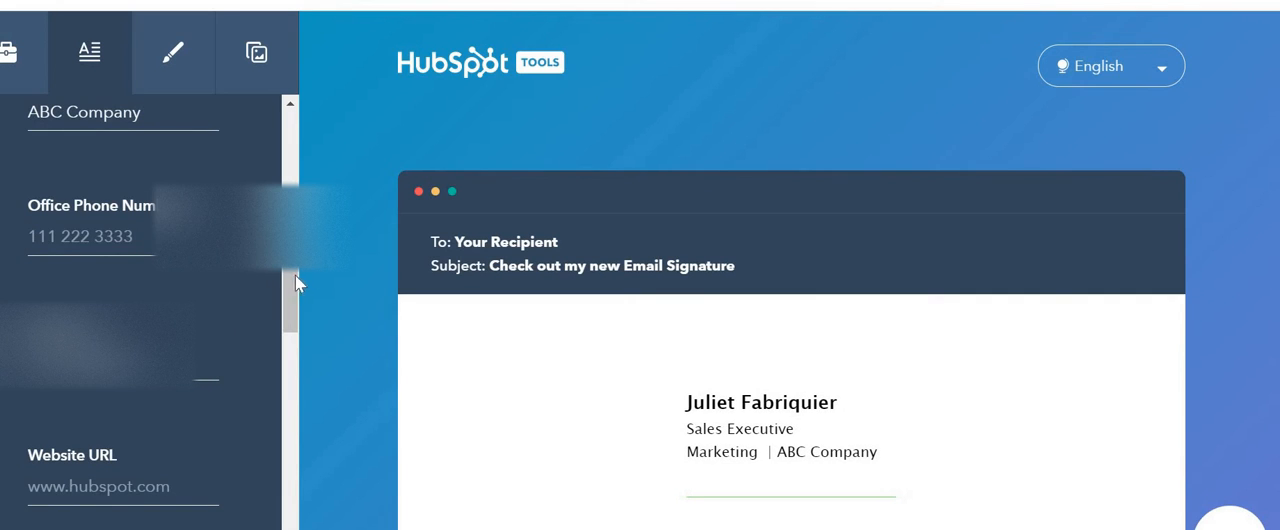
Step: Complete the signature's email address by adding the missing .com ending
left_click_drag(291, 279, 285, 329)
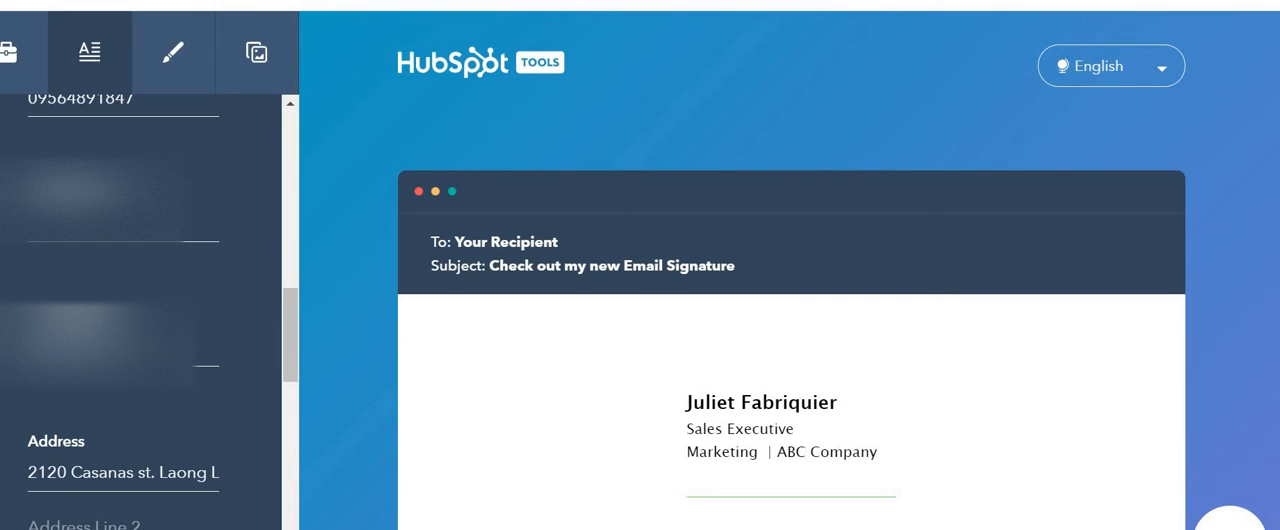
left_click(184, 348)
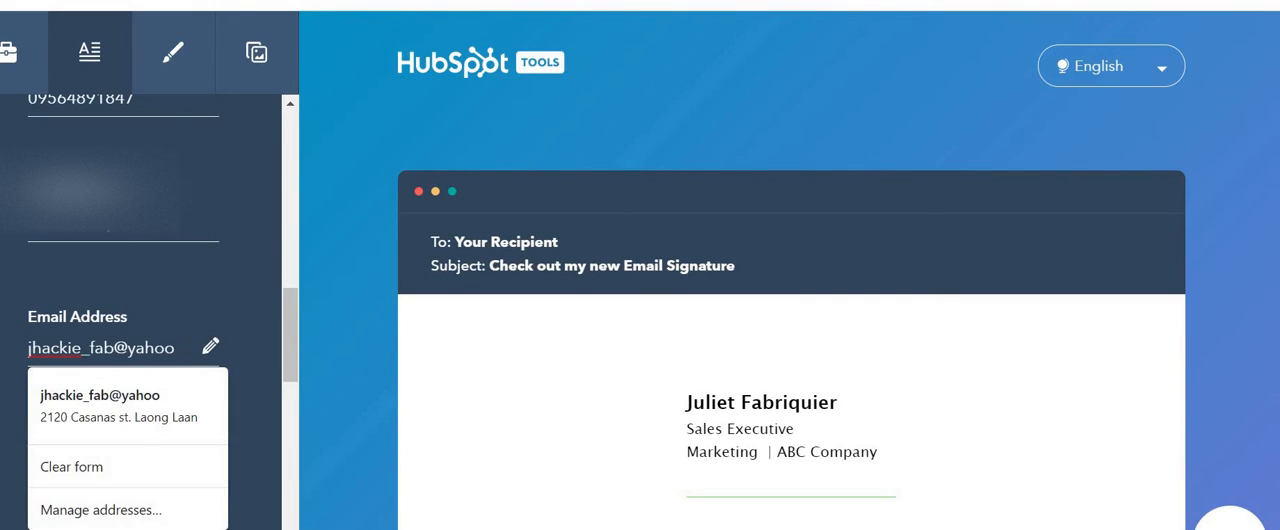
type(".com")
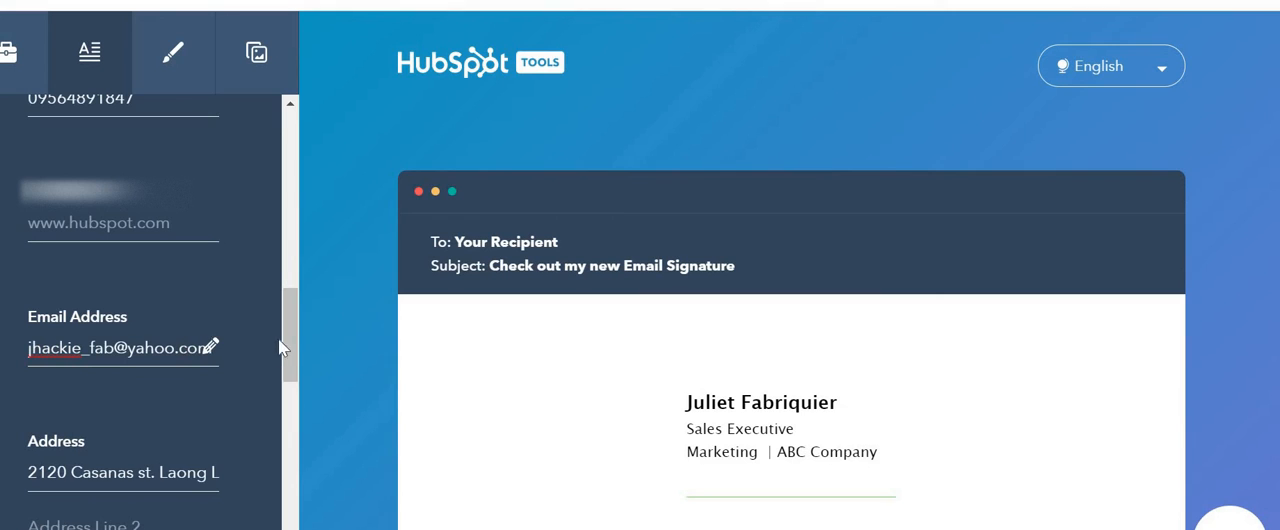
Step: Paste the Facebook URL into the Facebook social link of the signature details
left_click_drag(286, 352, 277, 465)
scroll(89, 341, "up", 1)
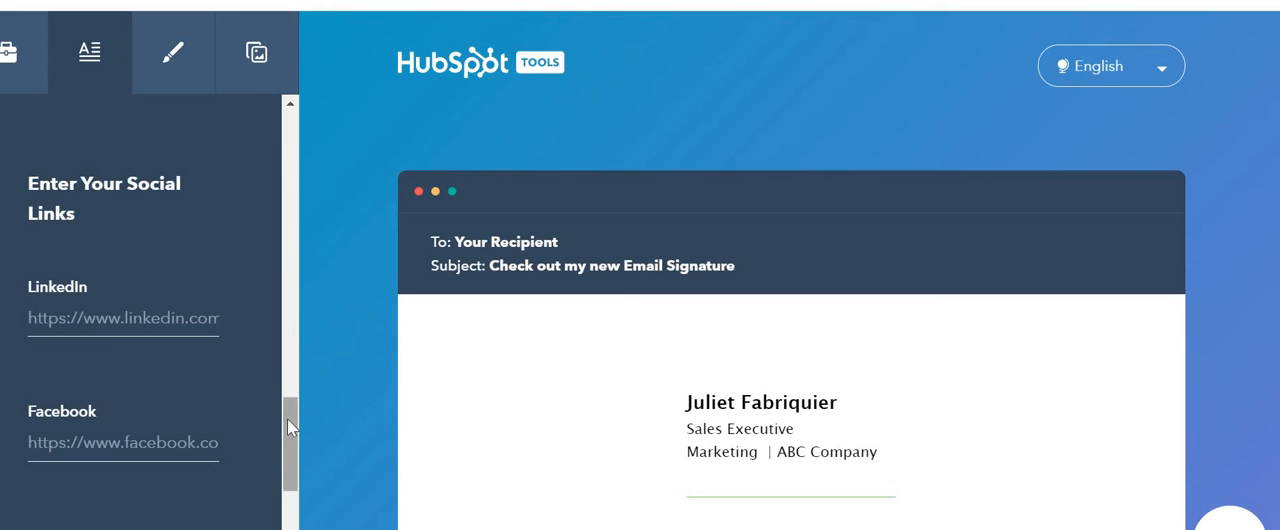
mouse_move(287, 418)
left_mouse_down()
mouse_move(278, 472)
mouse_move(284, 422)
left_mouse_up()
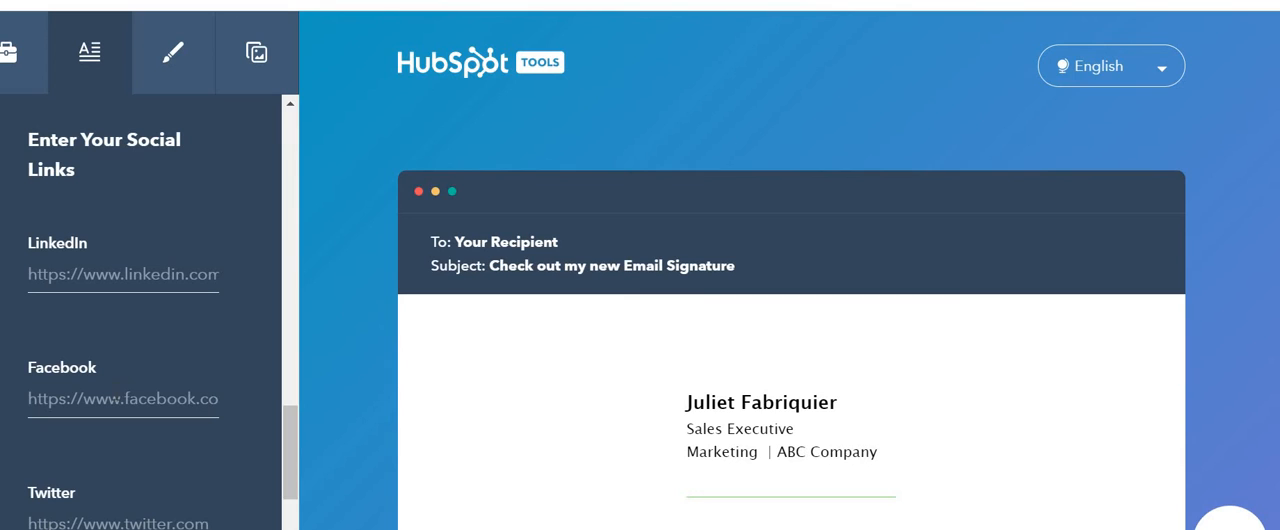
left_click(123, 399)
type("https://www.facebook.com/fabriquier/")
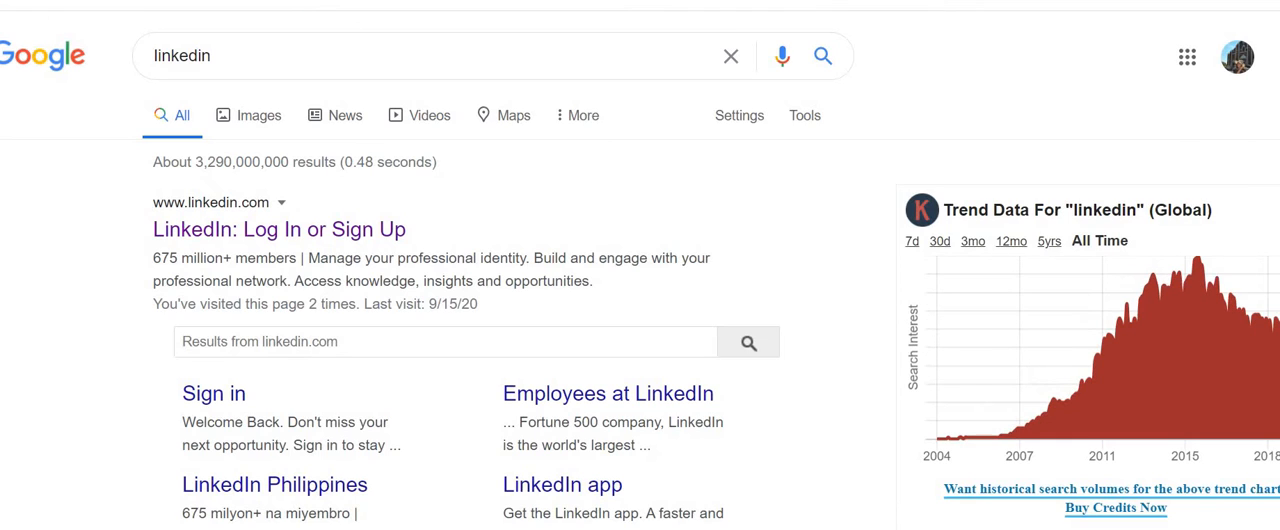
Step: Open the LinkedIn site from the search results and paste its URL into the signature's LinkedIn social link
left_click(208, 238)
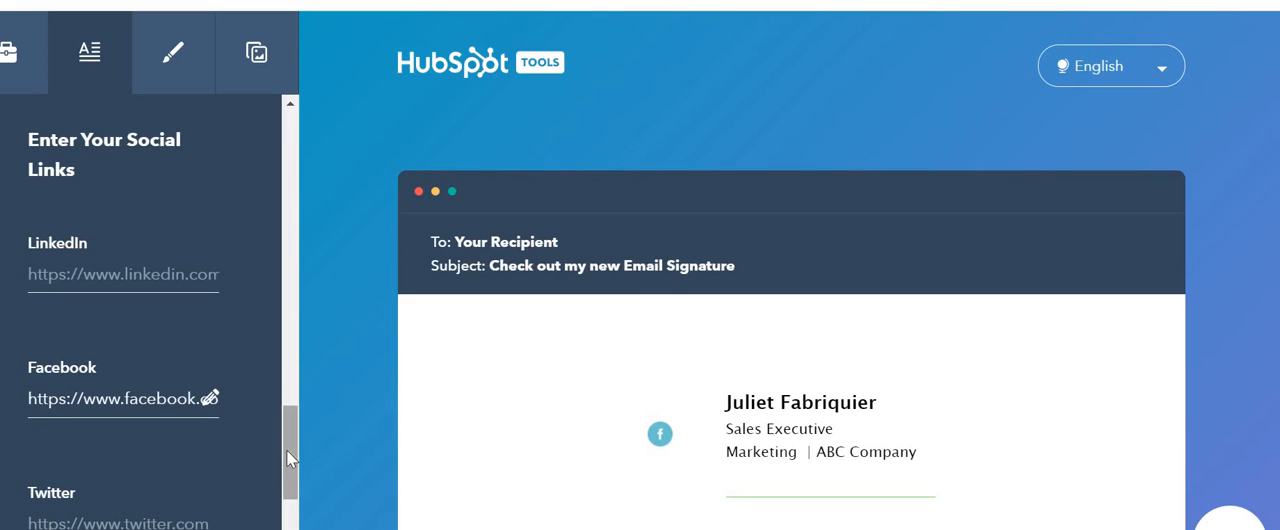
left_click(154, 274)
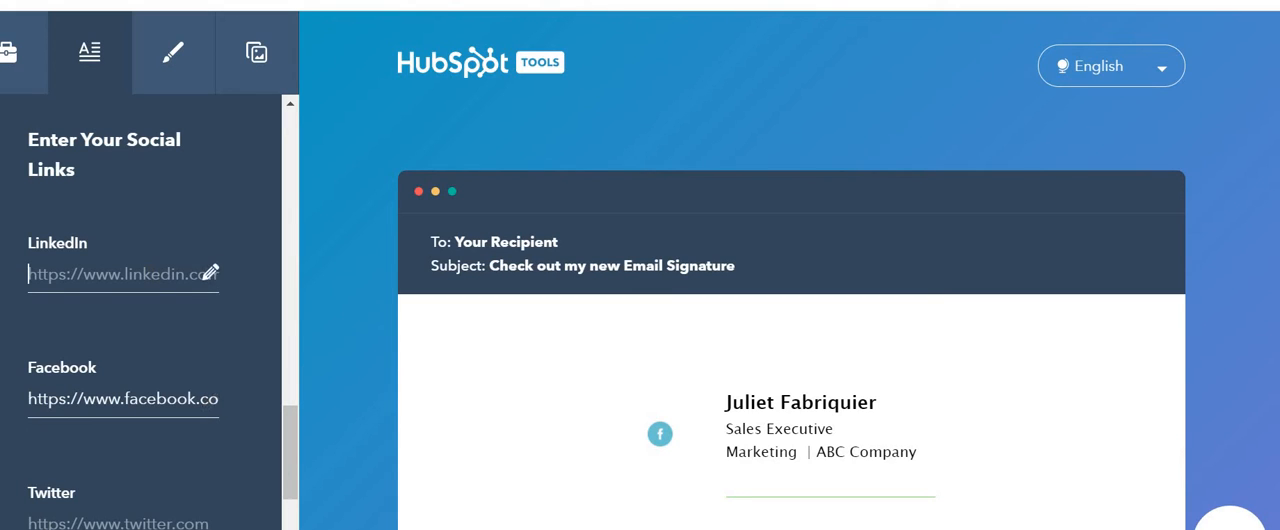
key("ctrl+v")
left_click(344, 256)
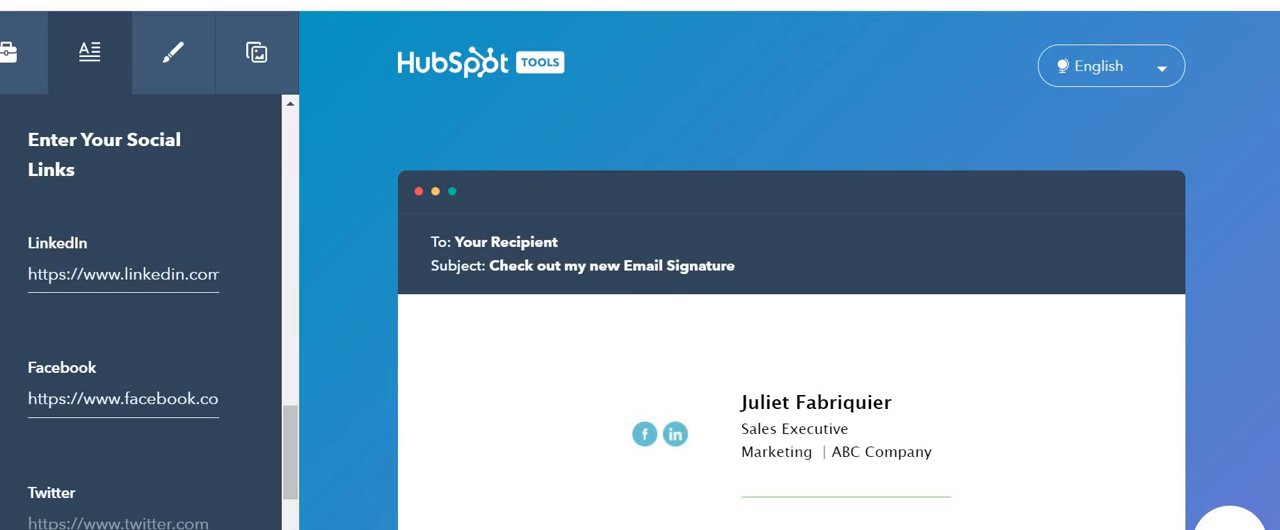
Step: Paste the Instagram URL into the signature's Instagram social link
scroll(286, 467, "down", 2)
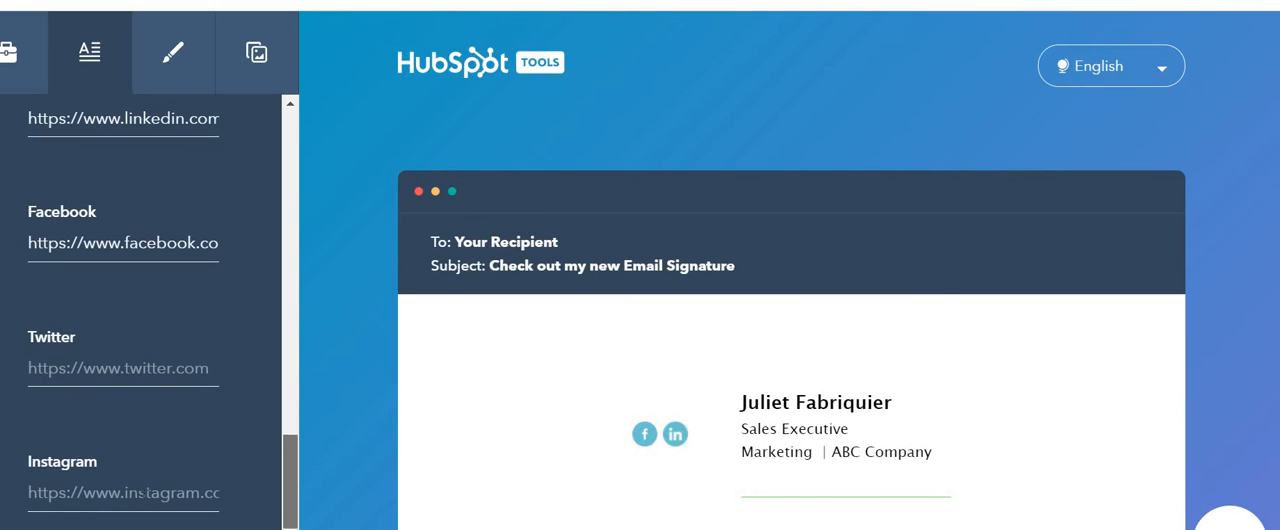
left_click(120, 492)
type("https://www.instagram.com/")
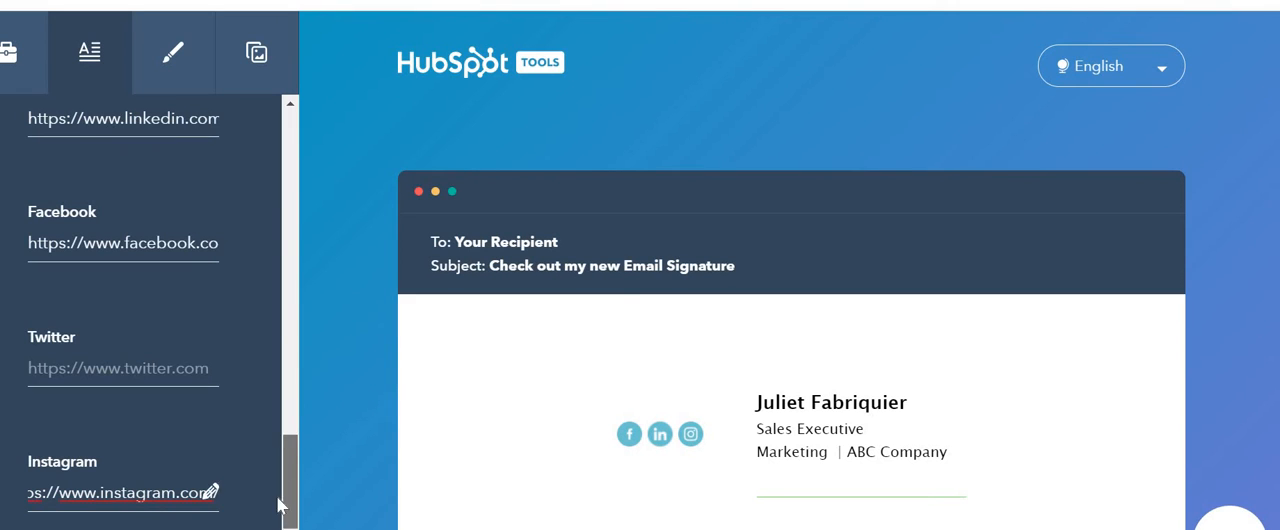
Step: Set the signature's theme color to the light blue 54EFF2
scroll(278, 505, "down", 2)
scroll(271, 497, "up", 10)
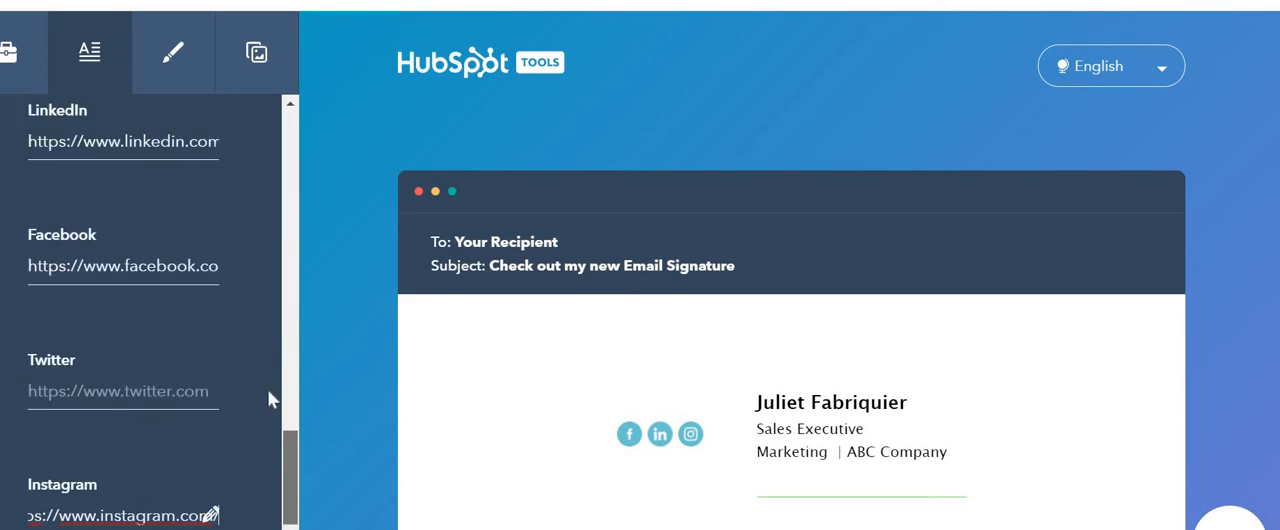
left_click(185, 60)
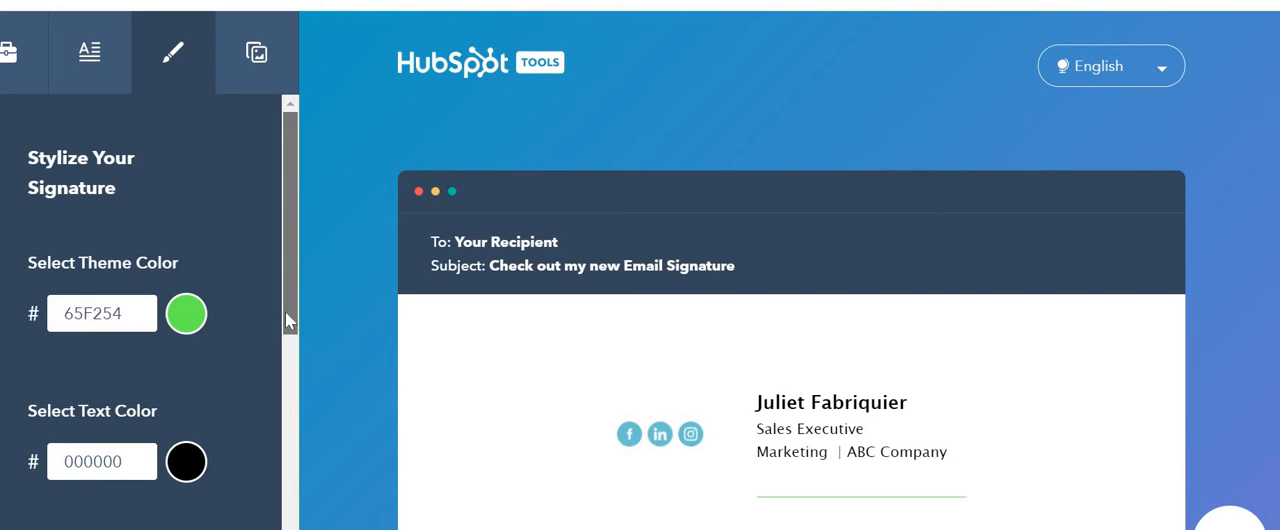
scroll(285, 312, "down", 3)
scroll(170, 293, "up", 2)
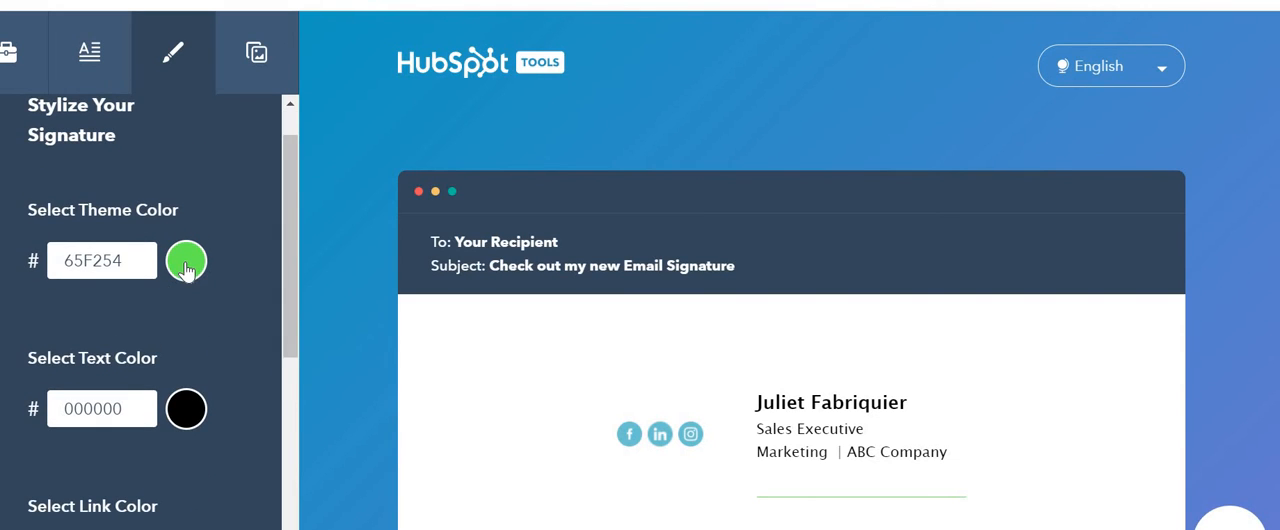
left_click(186, 262)
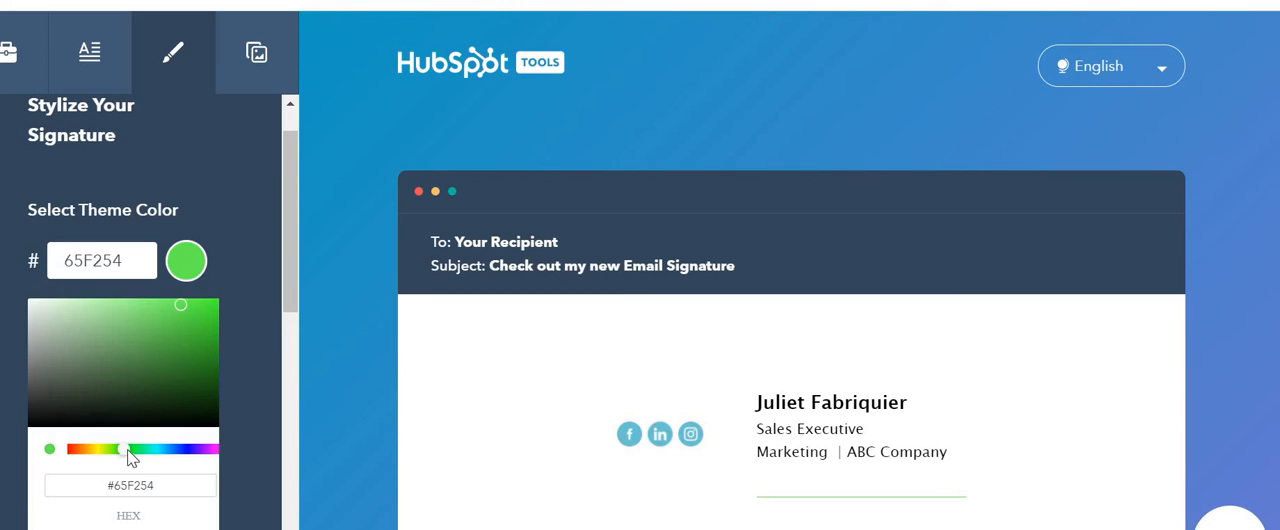
left_click_drag(128, 448, 157, 447)
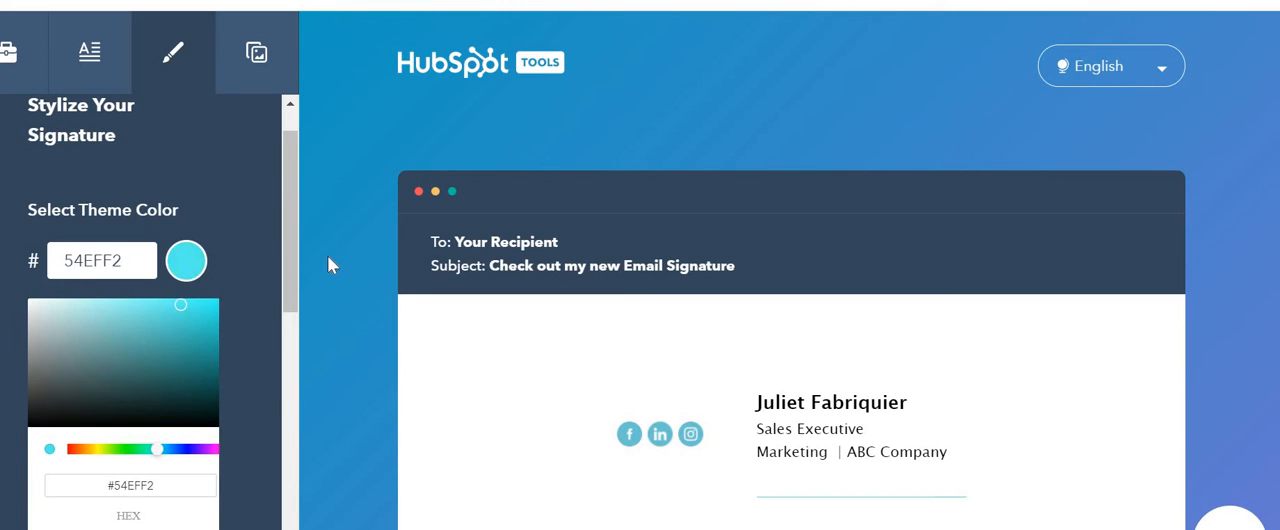
Step: Try adjusting the hue of the signature's link color
left_click_drag(296, 265, 289, 311)
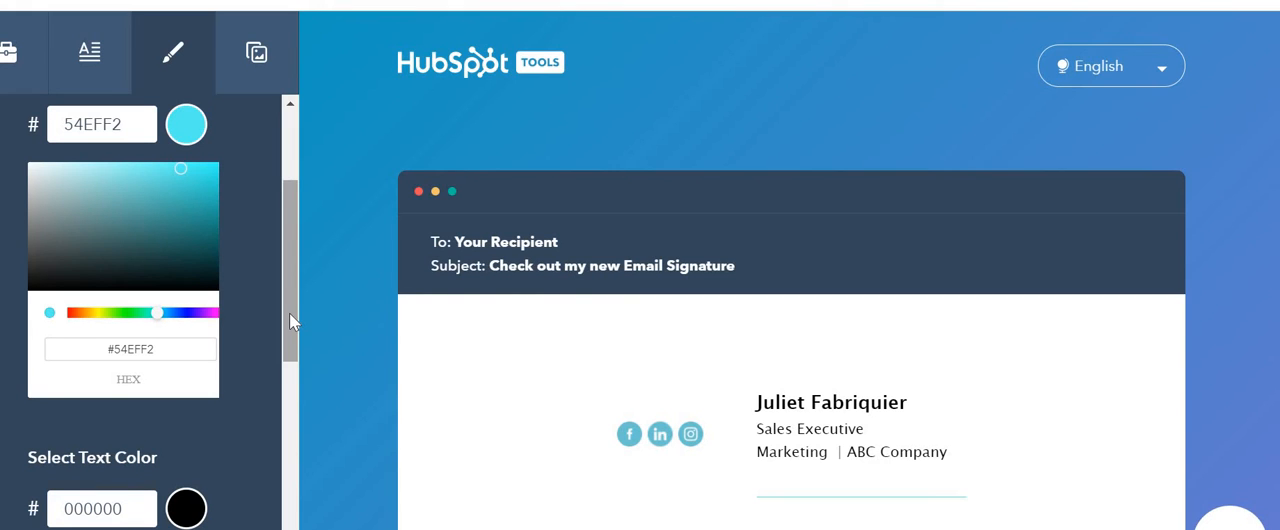
left_click_drag(289, 311, 277, 415)
left_click(187, 375)
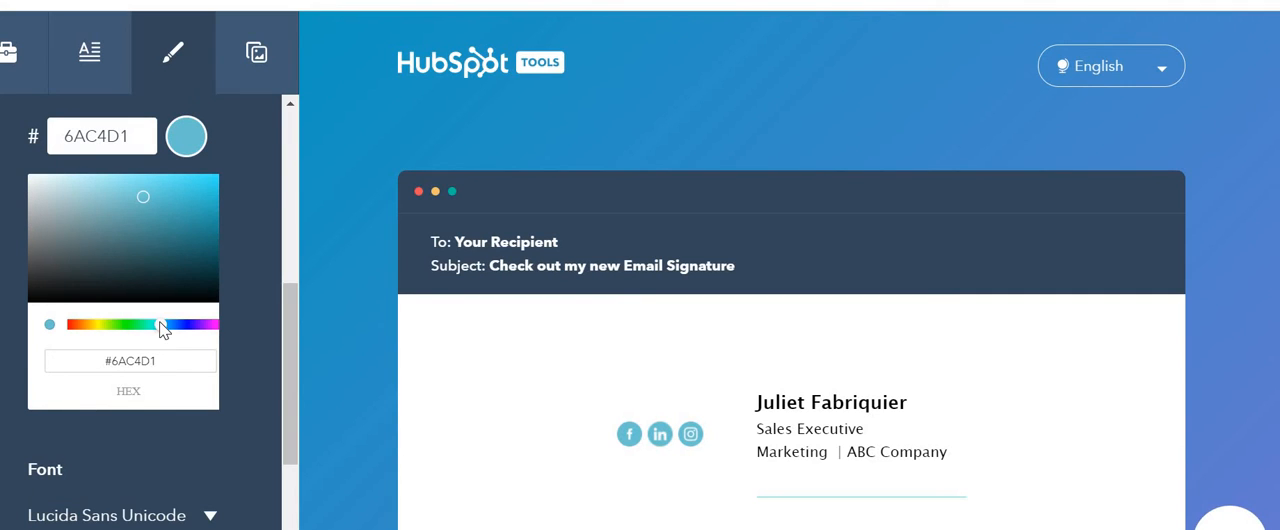
mouse_move(160, 326)
left_mouse_down()
mouse_move(178, 332)
mouse_move(104, 325)
mouse_move(161, 327)
left_mouse_up()
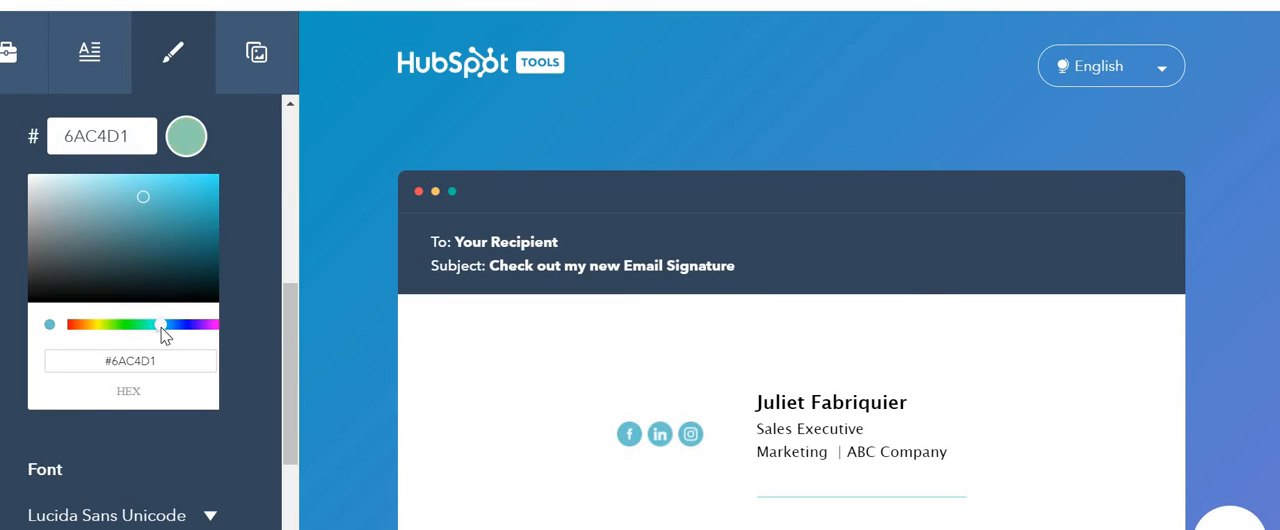
Step: Set the signature's font to Courier New
scroll(228, 376, "down", 2)
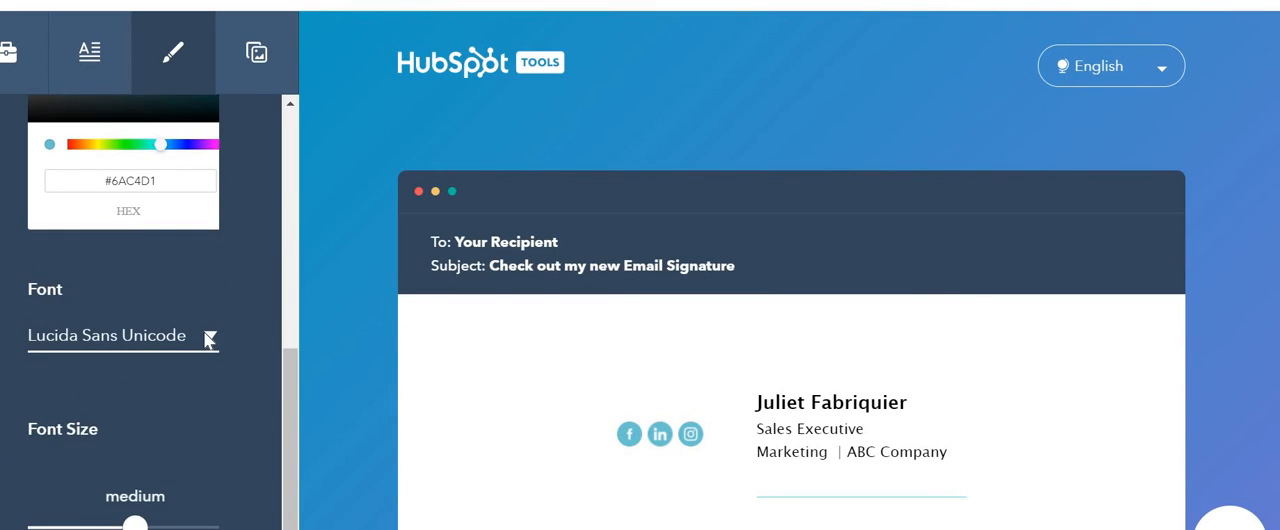
left_click(208, 338)
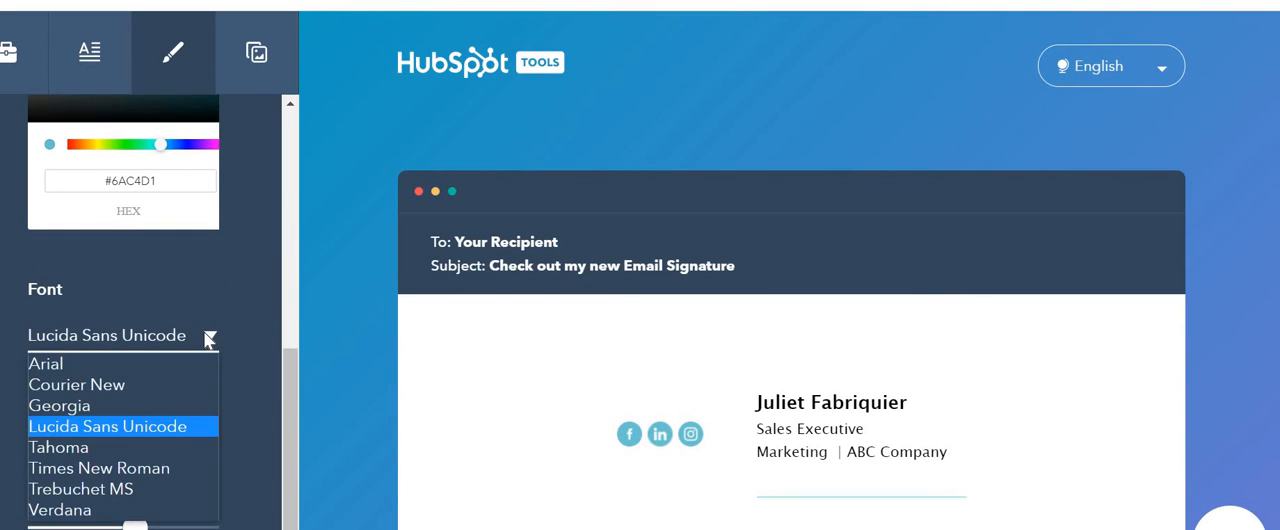
left_click(104, 386)
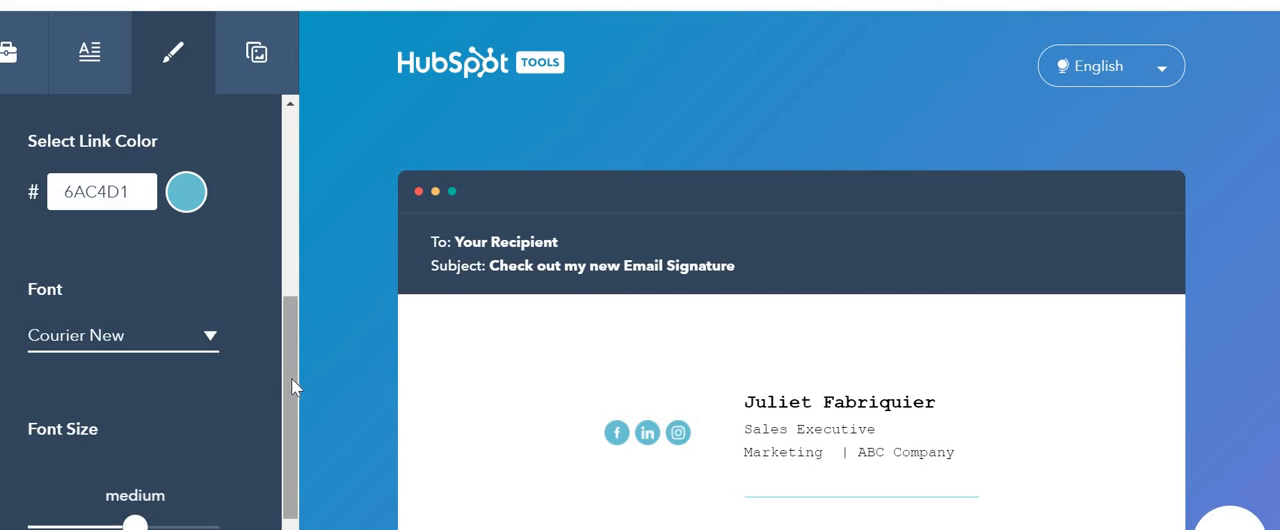
Step: Try adjusting the signature's font size
scroll(285, 400, "down", 1)
mouse_move(135, 461)
left_mouse_down()
mouse_move(180, 460)
mouse_move(57, 458)
mouse_move(126, 457)
left_mouse_up()
left_click(88, 440)
Step: Open the signature's custom image settings, then switch to Gmail and go from there to Google Drive
left_click_drag(287, 382, 289, 205)
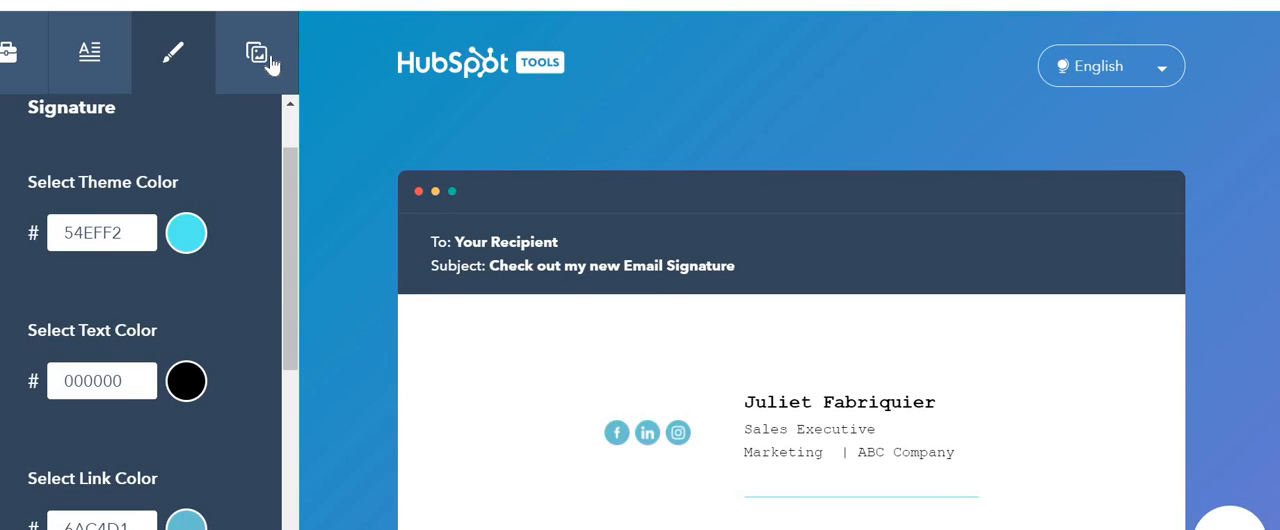
left_click(272, 64)
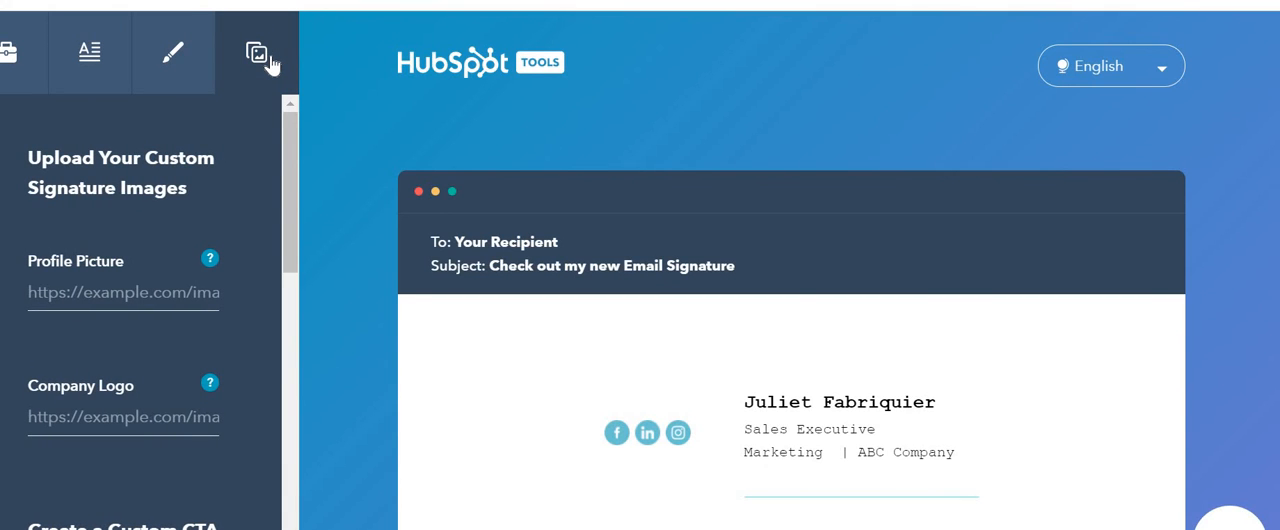
mouse_move(208, 262)
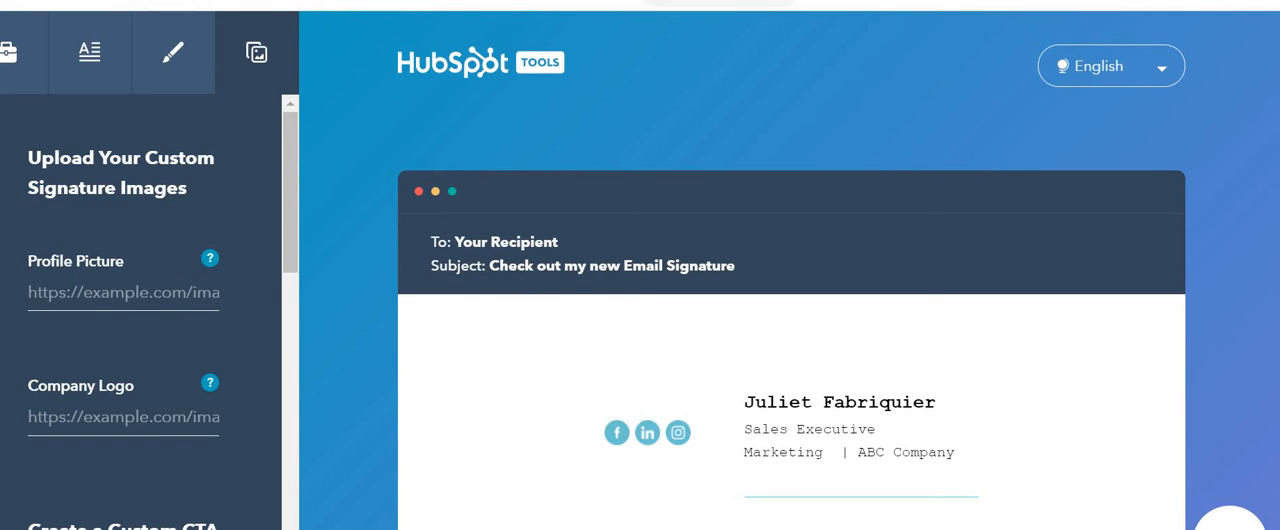
left_click(850, 1)
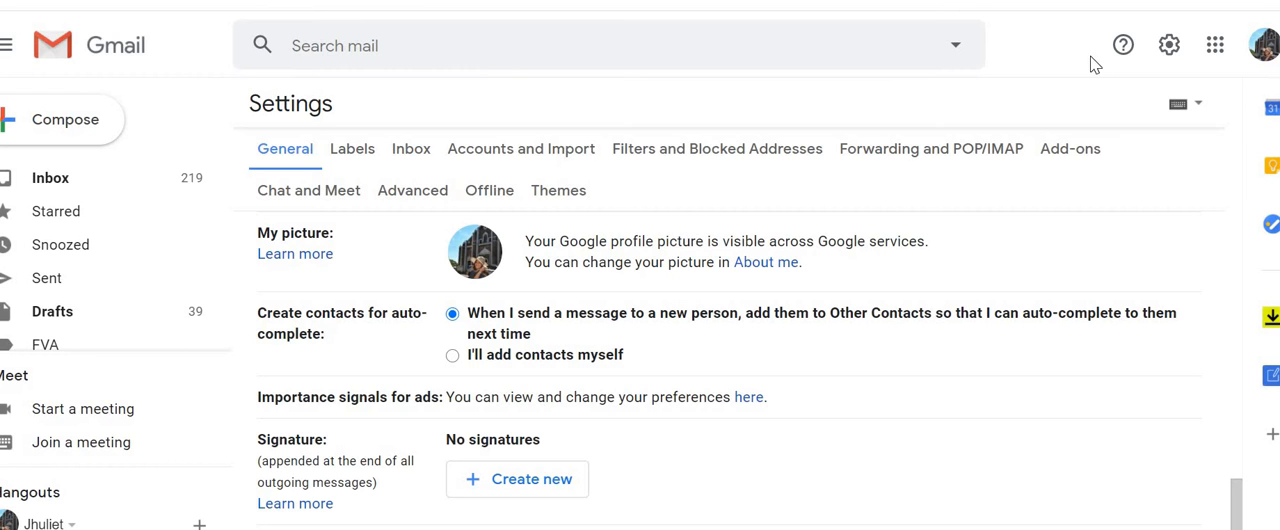
left_click(1215, 45)
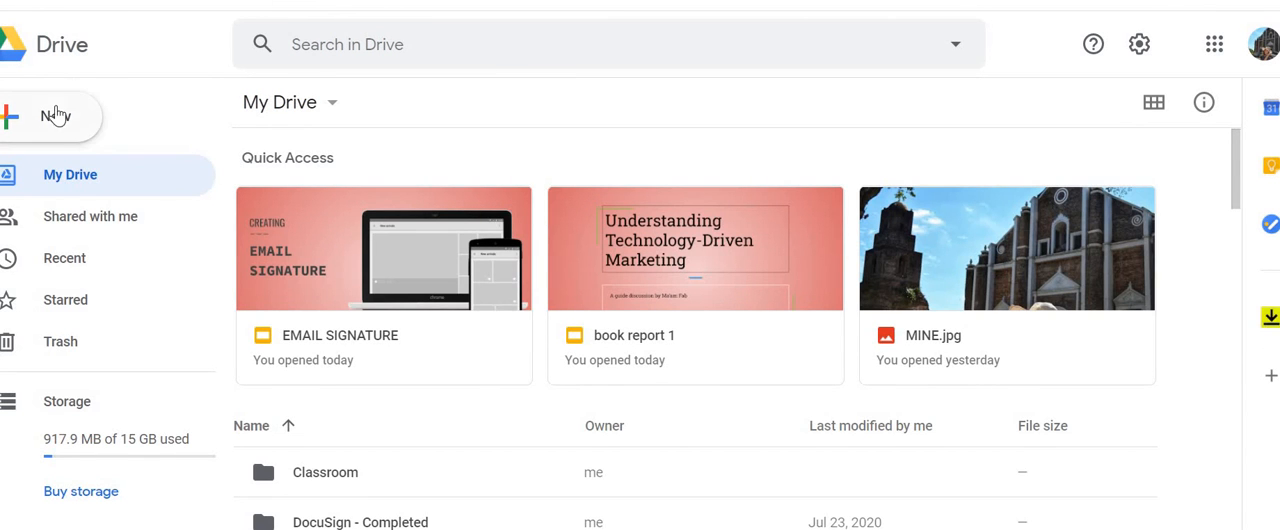
Step: Upload the image MINE from the Pictures folder to My Drive
left_click(55, 116)
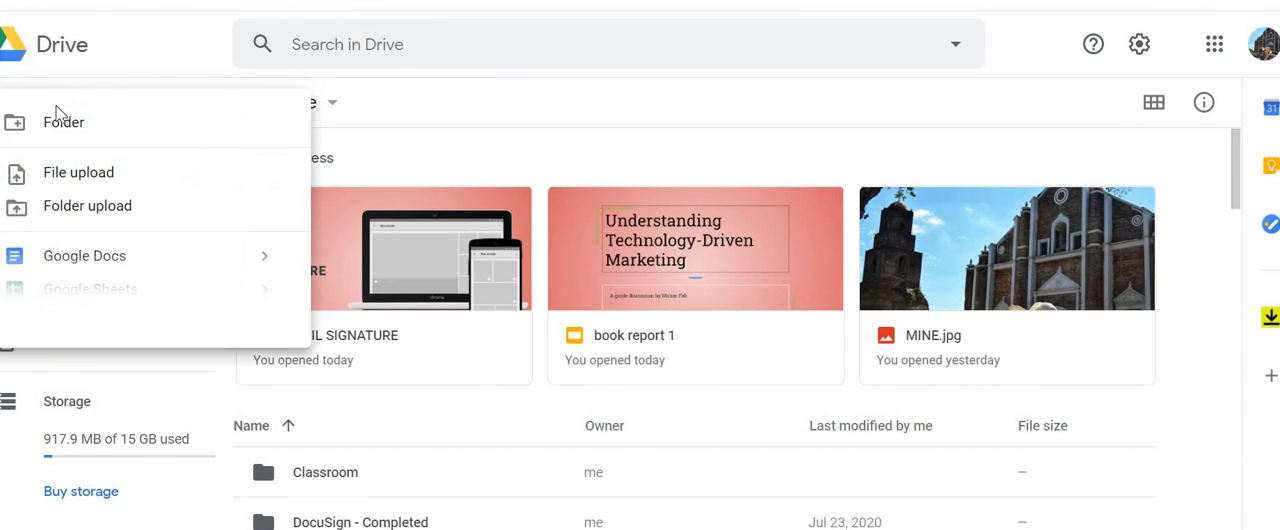
left_click(106, 180)
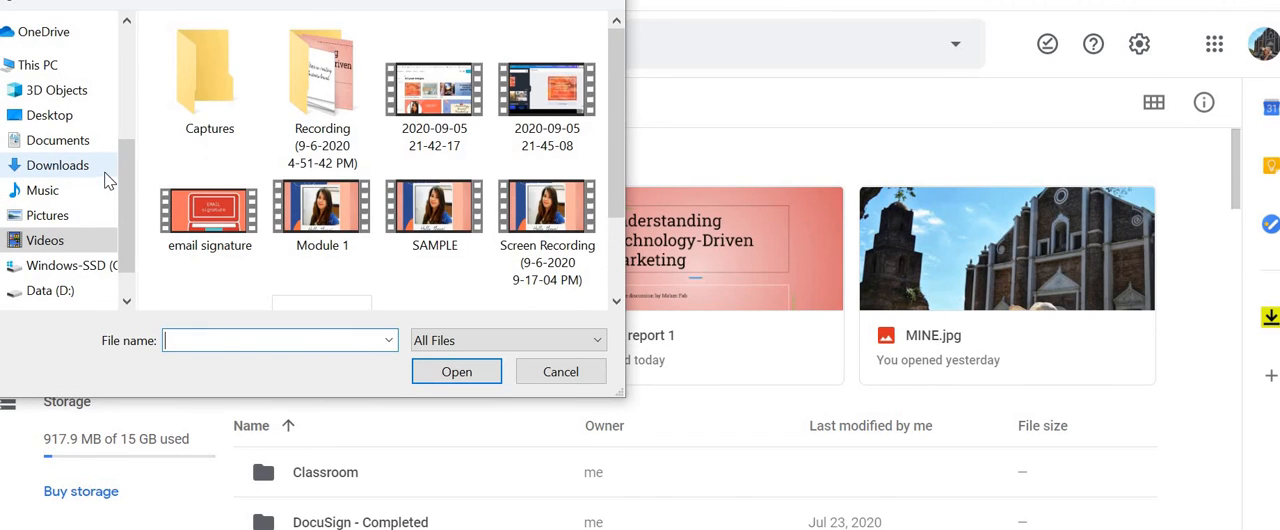
left_click(76, 214)
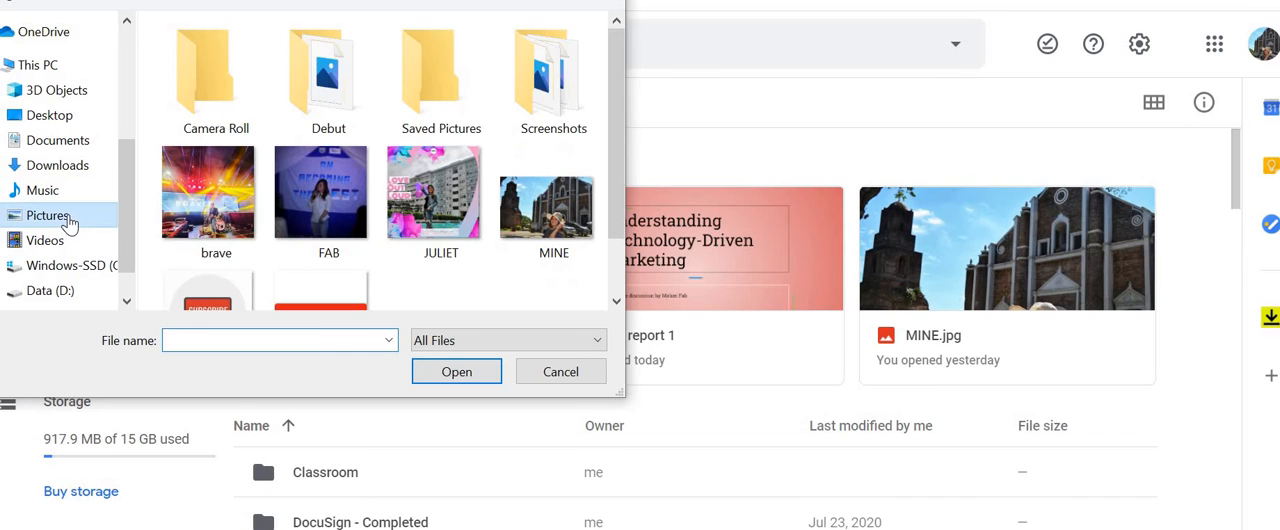
left_click(552, 208)
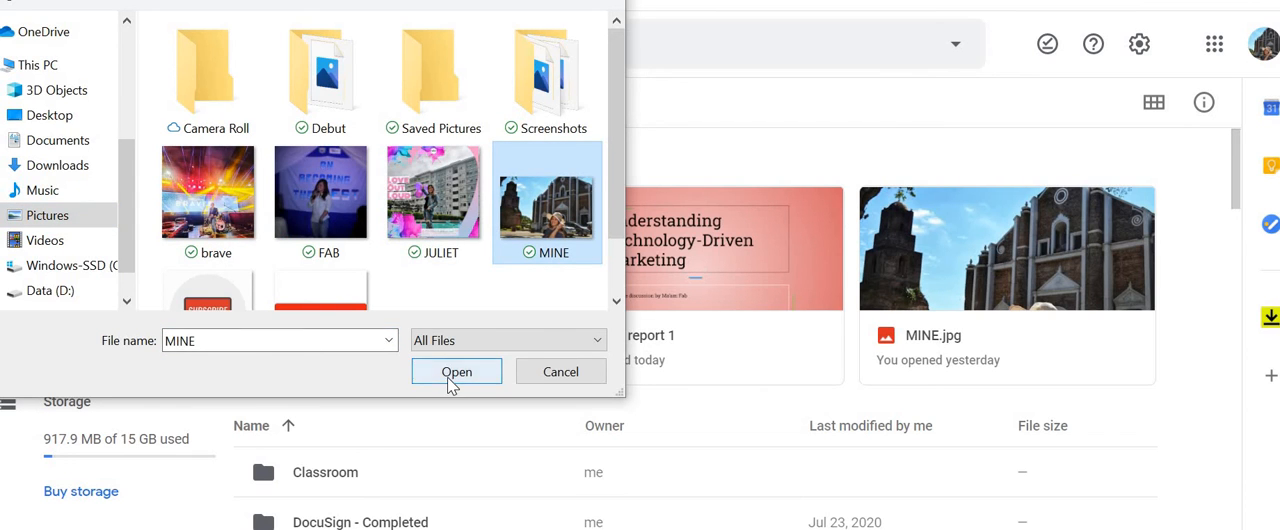
left_click(447, 377)
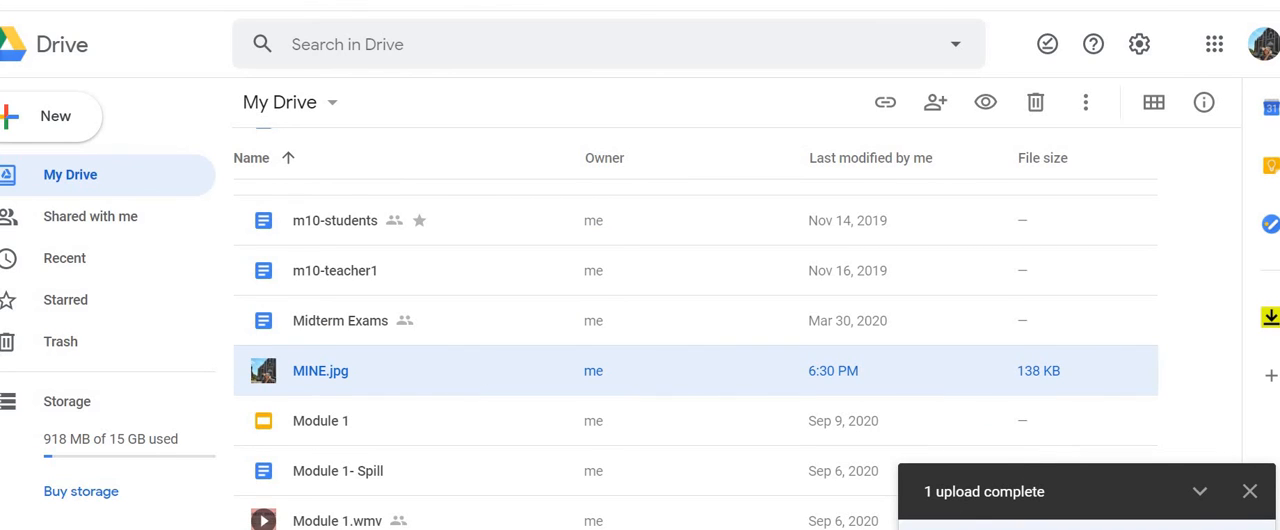
Step: Open the uploaded MINE.jpg and copy its sharing link
key("Return")
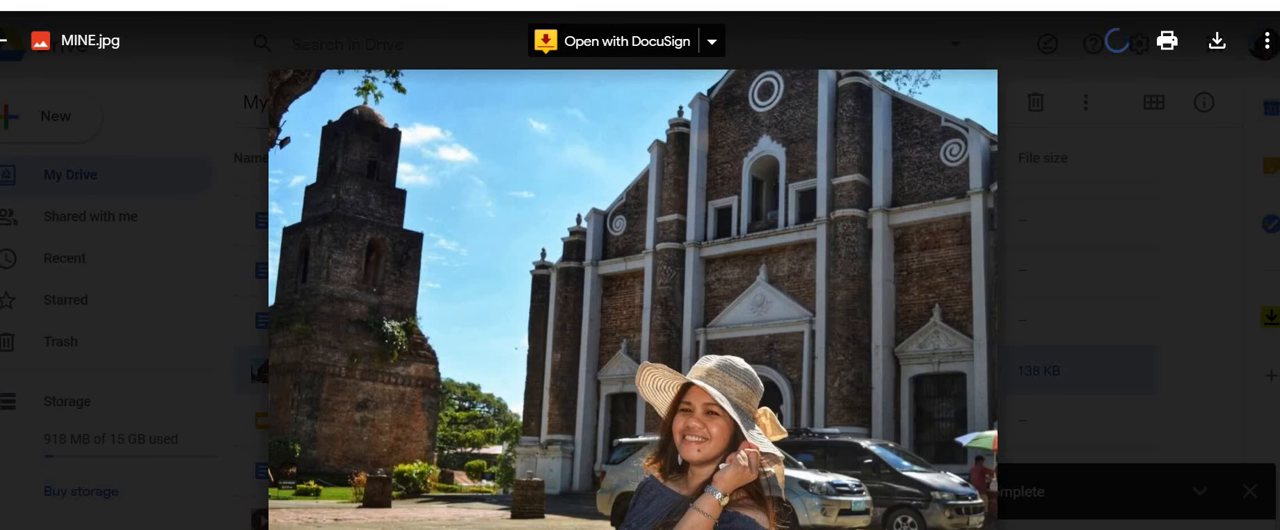
left_click(1267, 40)
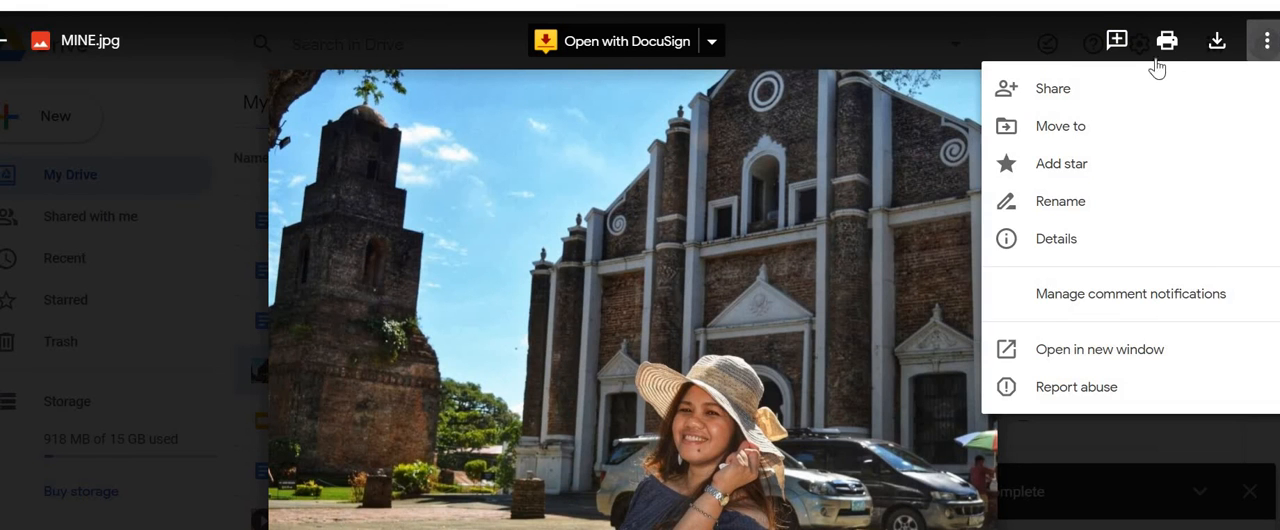
left_click(1120, 90)
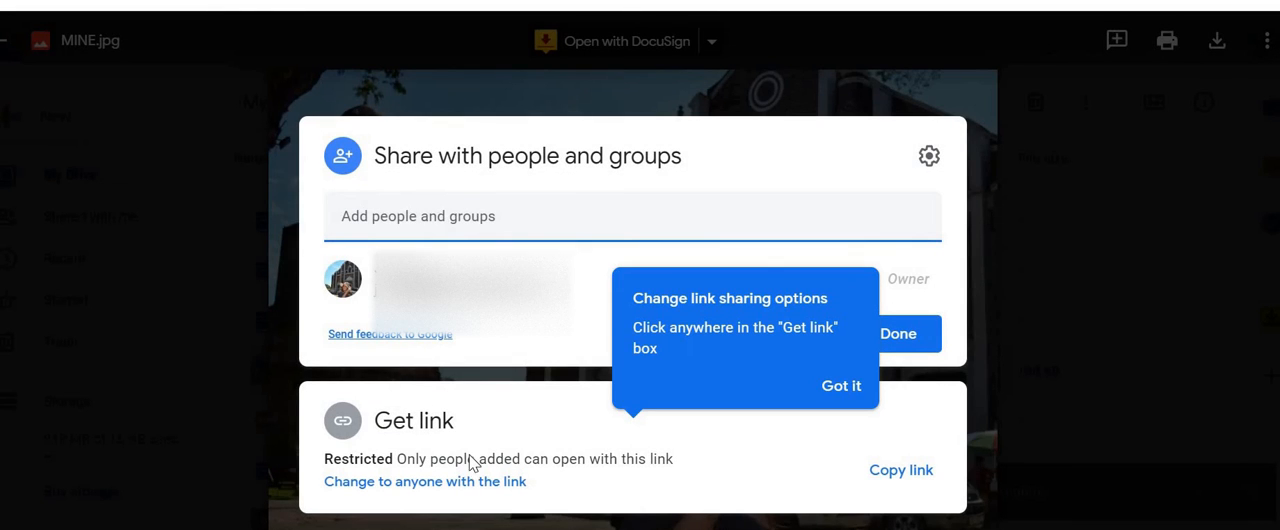
left_click(900, 472)
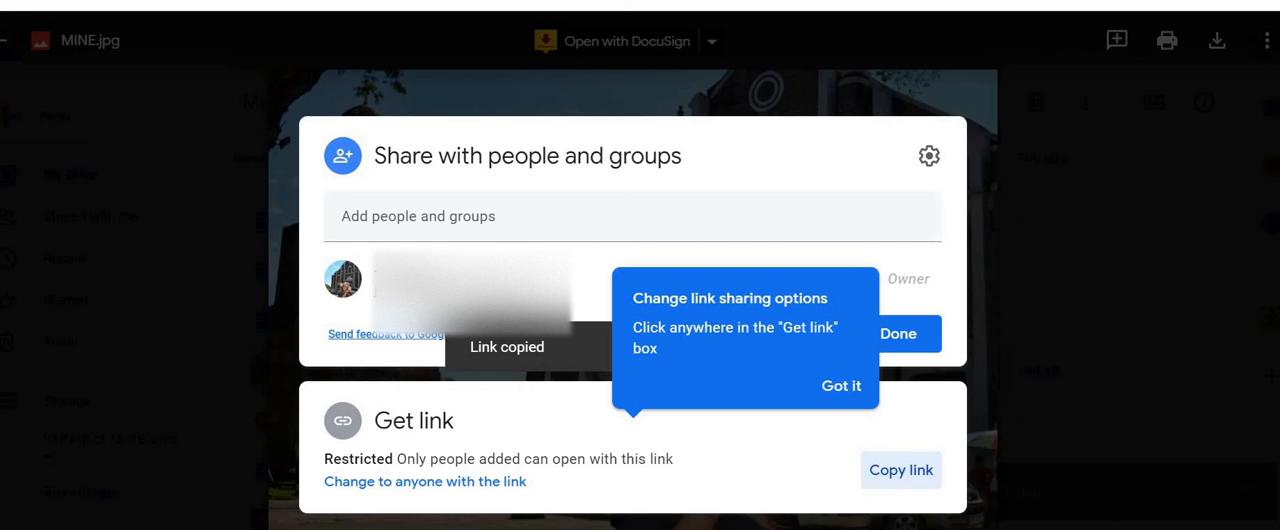
Step: Return to the HubSpot signature generator and paste the copied Drive link as the profile picture
left_click(80, 0)
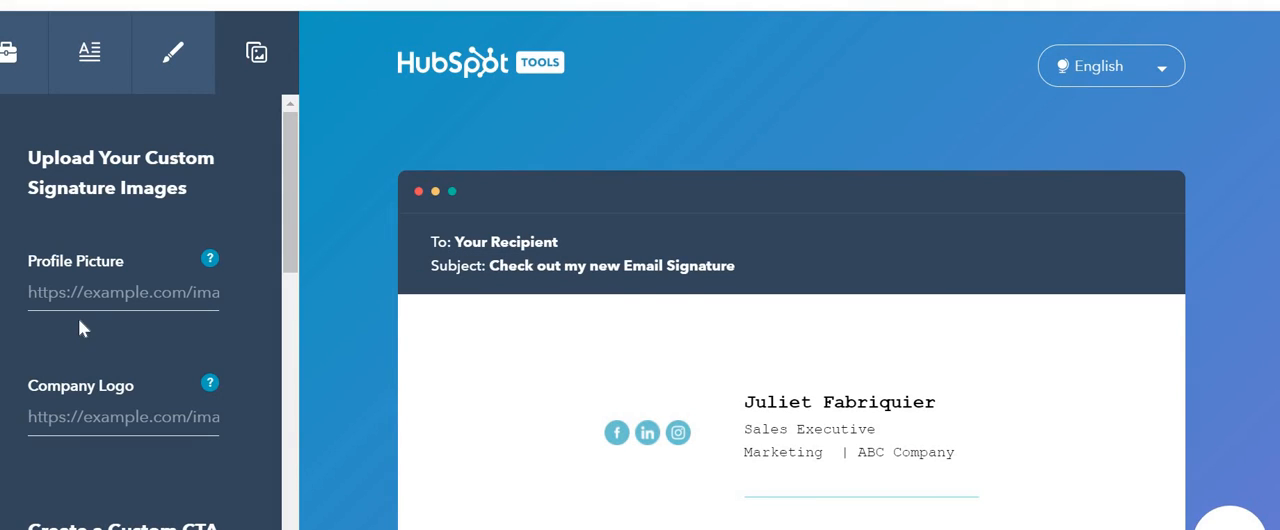
left_click(96, 292)
key("ctrl+v")
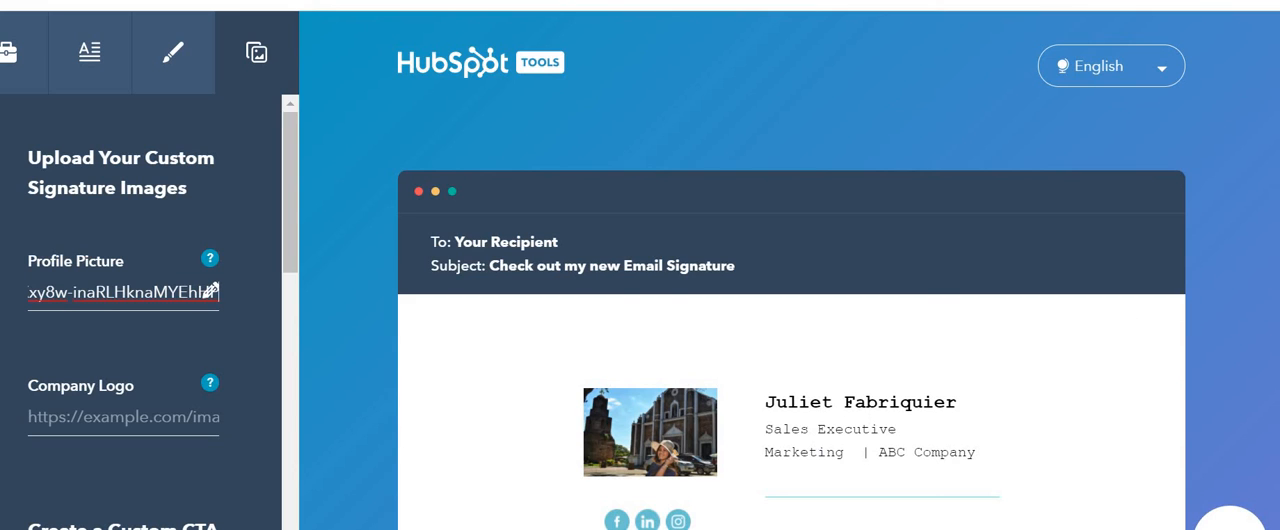
Step: Create the signature from the completed details
scroll(820, 374, "down", 2)
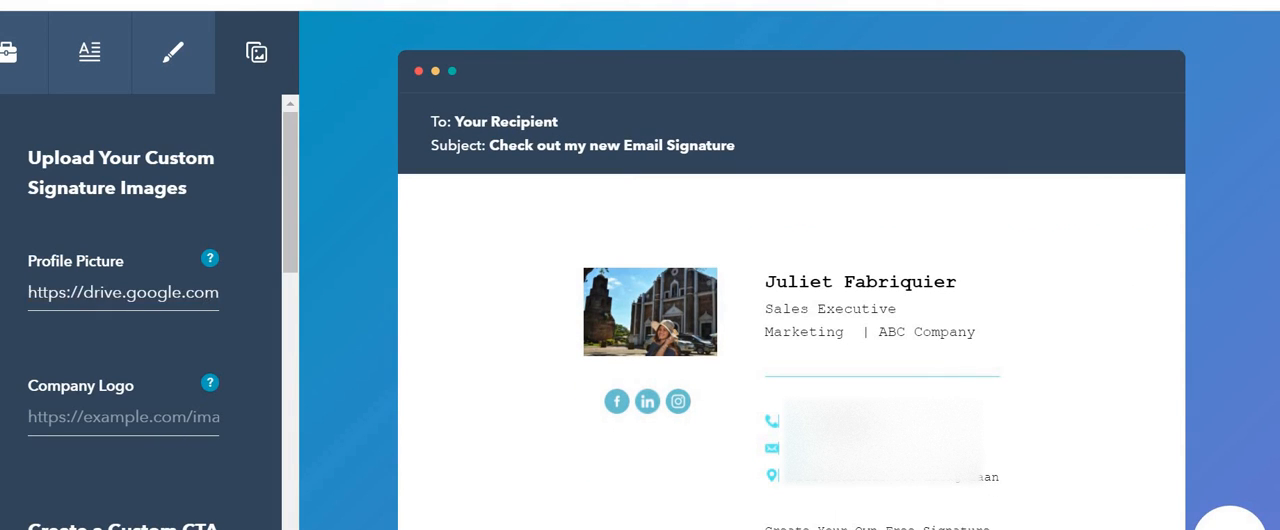
scroll(790, 300, "down", 3)
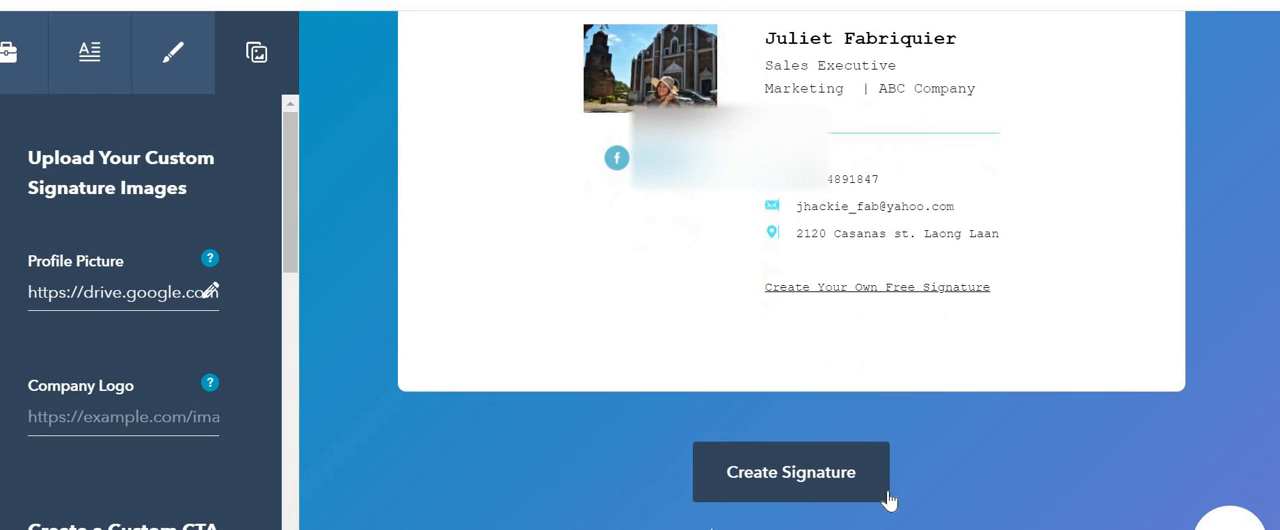
left_click(793, 472)
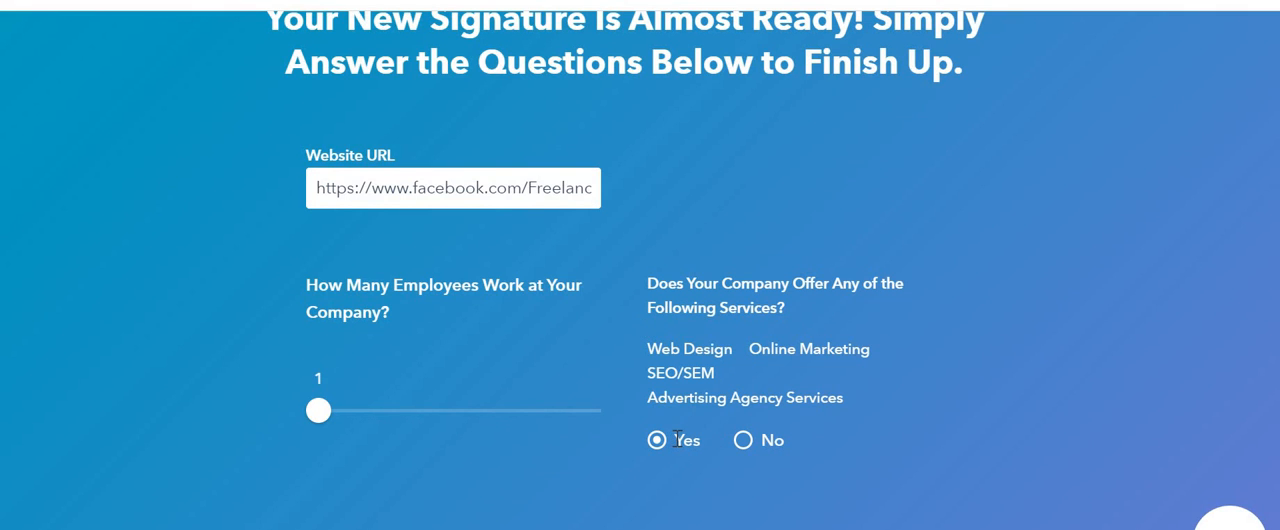
Step: Submit the finishing questions with the Facebook website URL, 1 employee and Yes for the offered services
left_click_drag(711, 419, 648, 347)
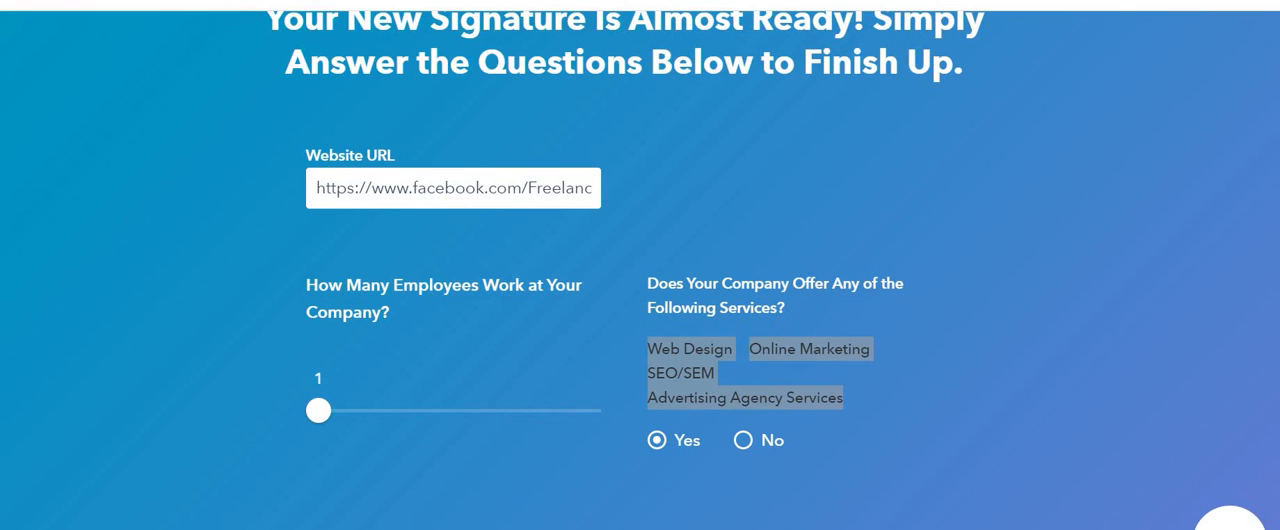
scroll(632, 473, "down", 3)
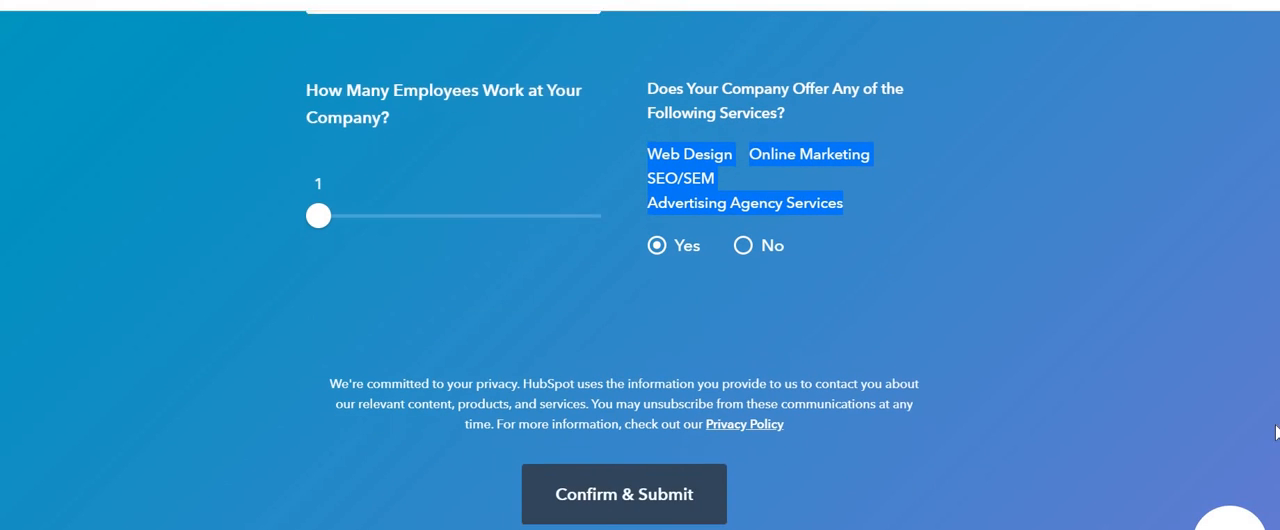
left_click(631, 474)
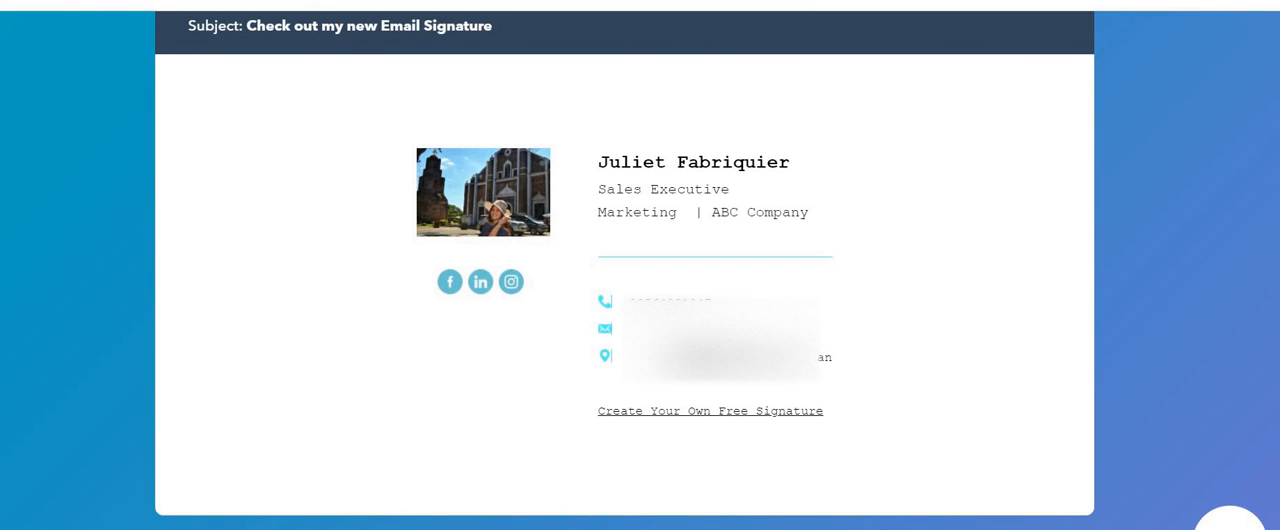
Step: Copy the finished signature to the clipboard
scroll(238, 376, "down", 3)
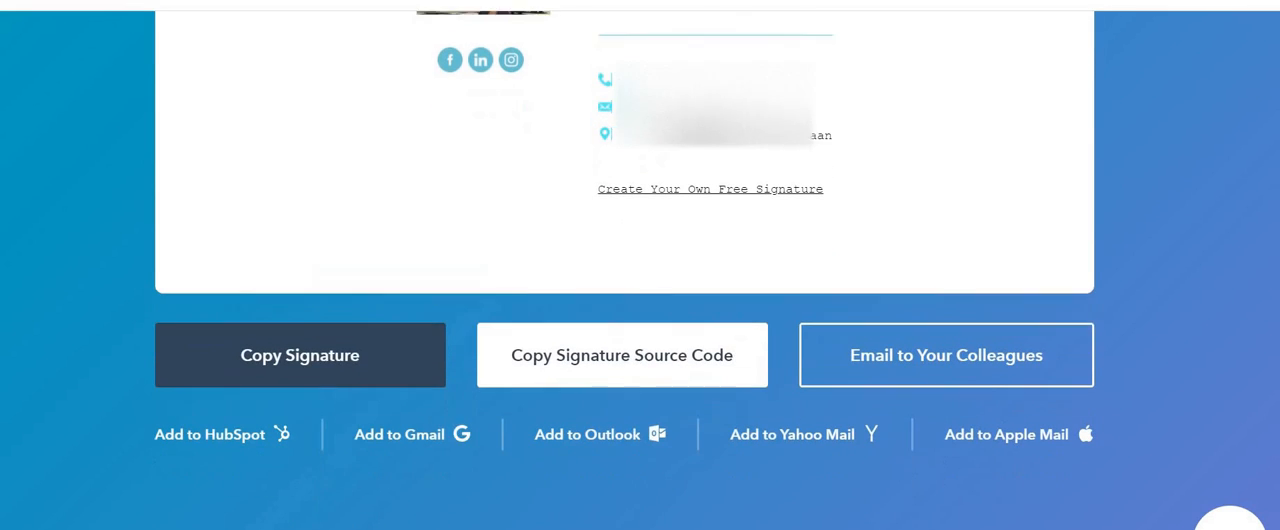
left_click(308, 354)
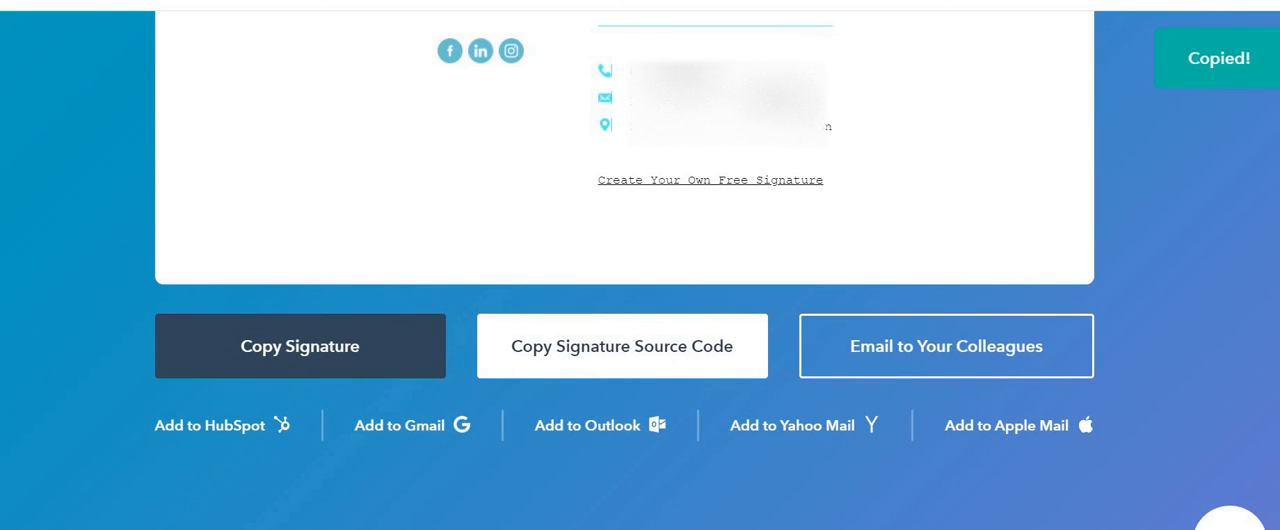
Step: Switch to Gmail's settings and create a new signature, pasting the copied signature as both its name and its content
key("ctrl+Tab")
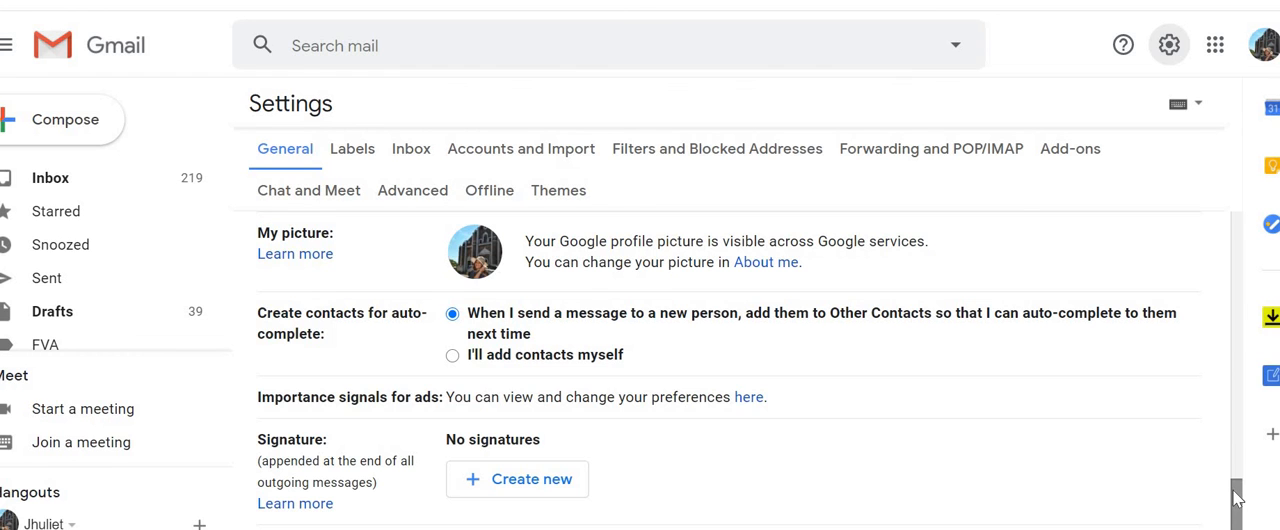
left_click_drag(1237, 499, 1231, 505)
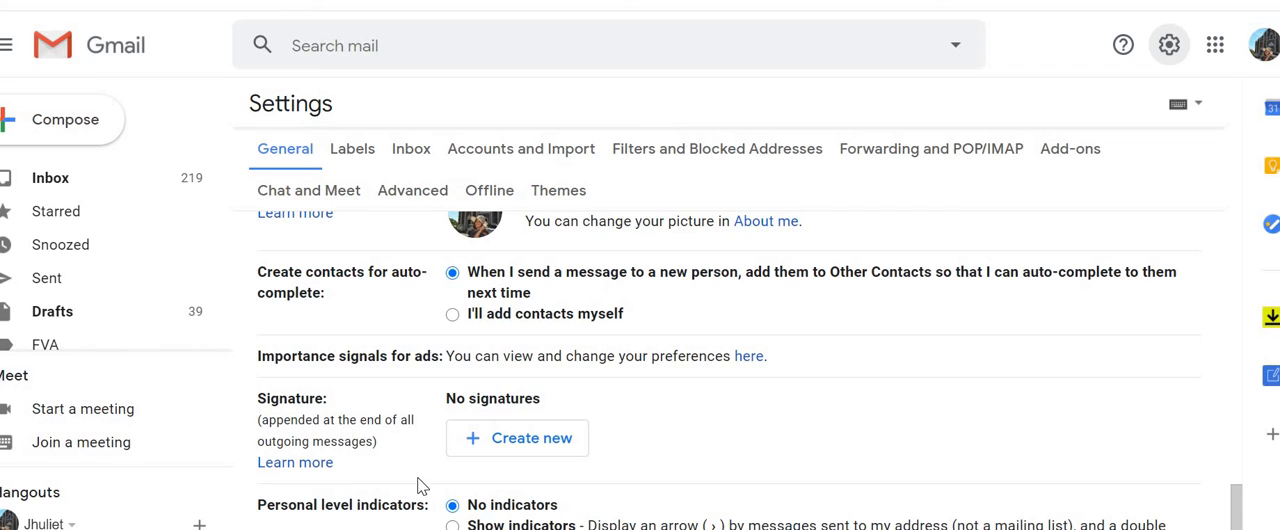
left_click(510, 455)
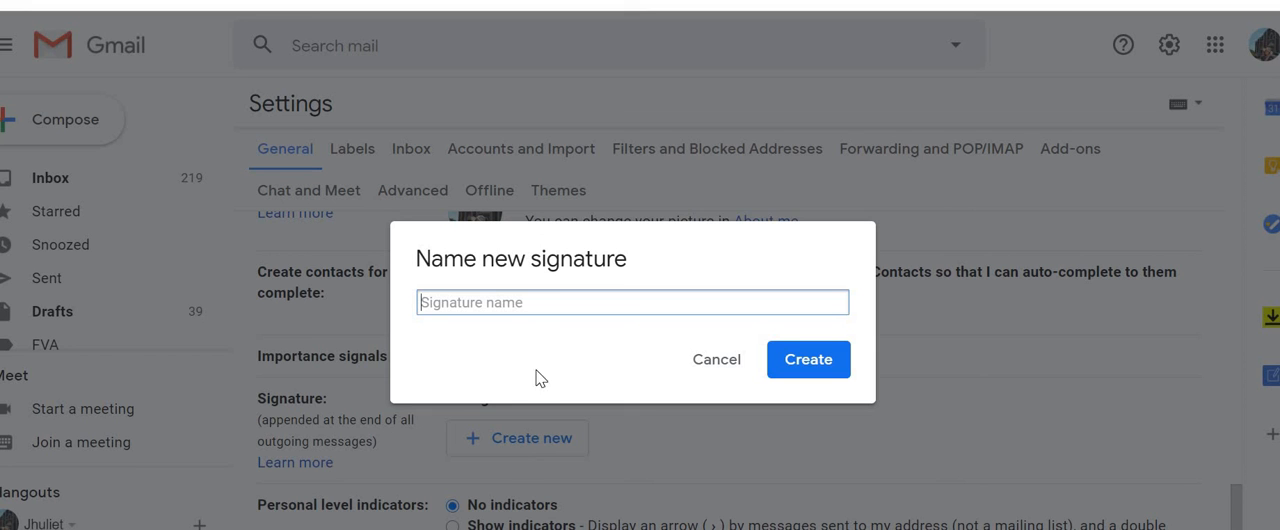
key("ctrl+v")
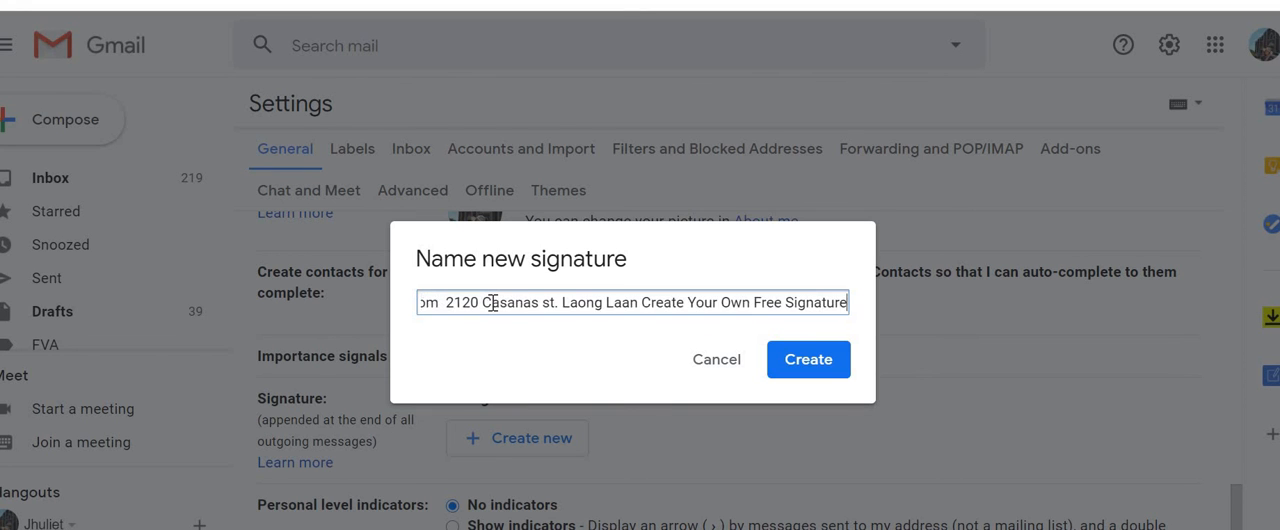
left_click(815, 359)
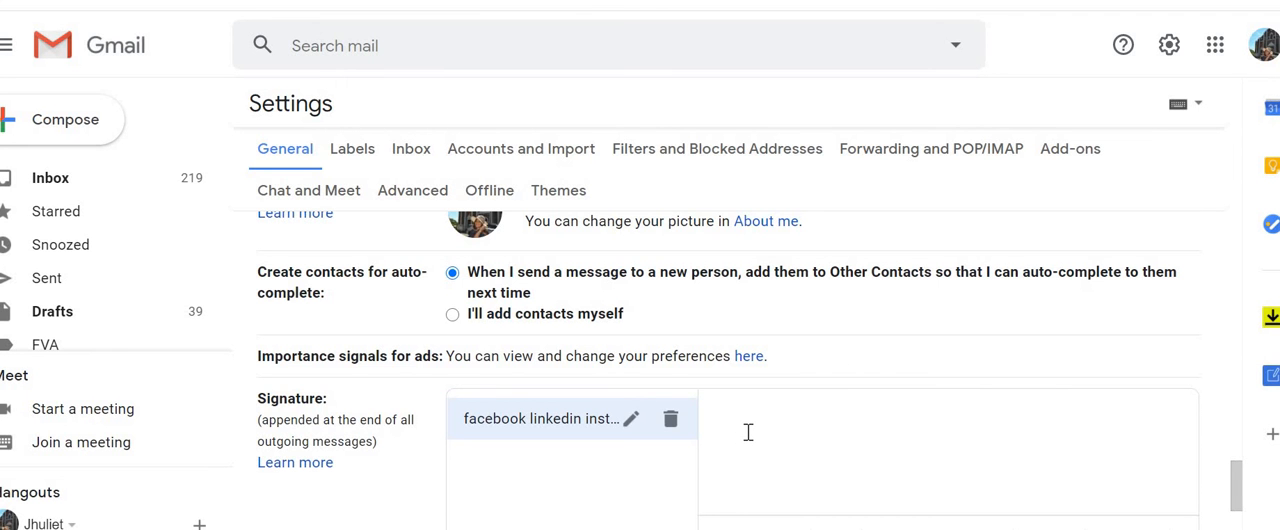
key("ctrl+v")
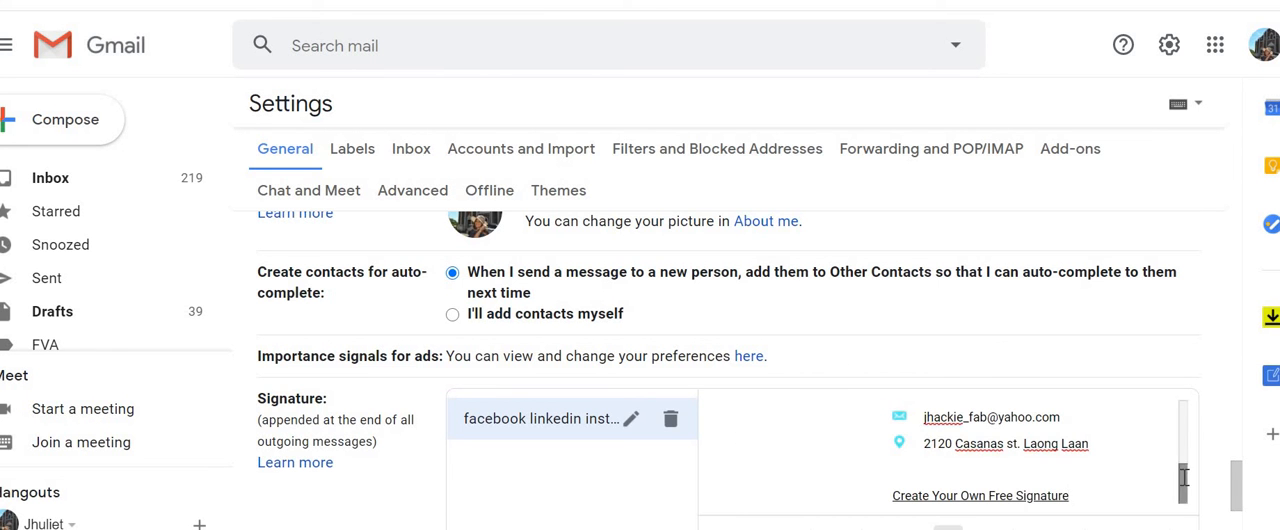
left_click_drag(1183, 478, 1186, 385)
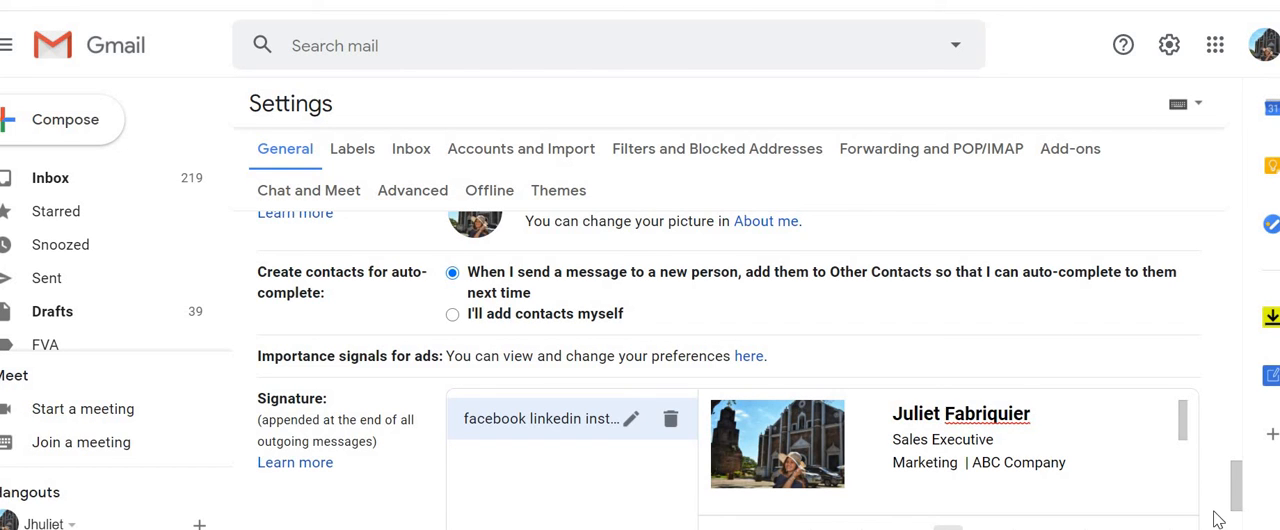
Step: Set the new signature as the default for new emails and for replies and forwards, and save the settings
left_click_drag(1236, 500, 1236, 529)
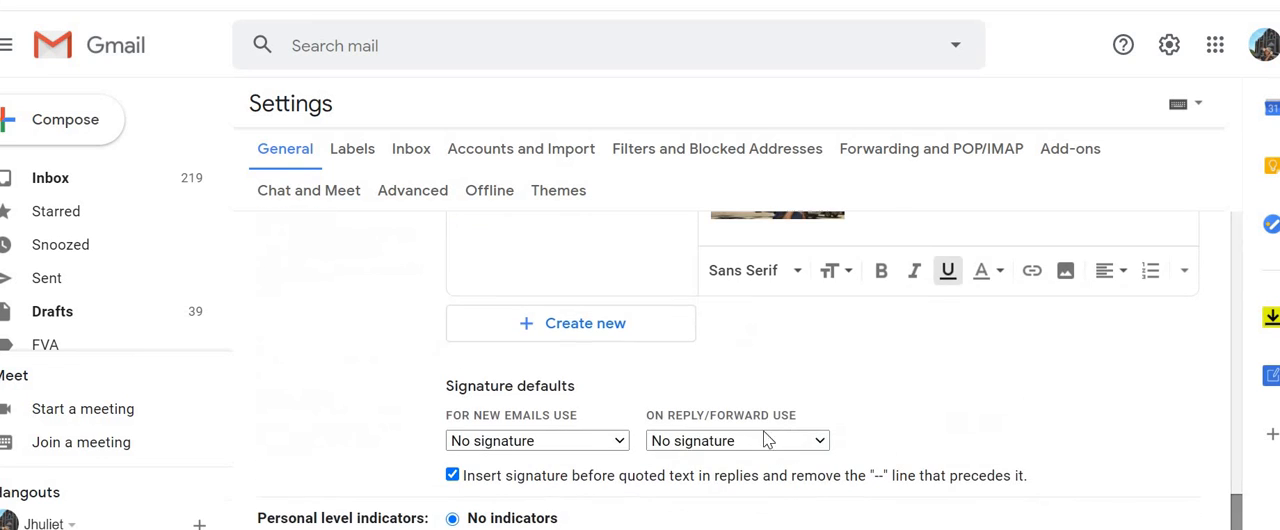
left_click(620, 440)
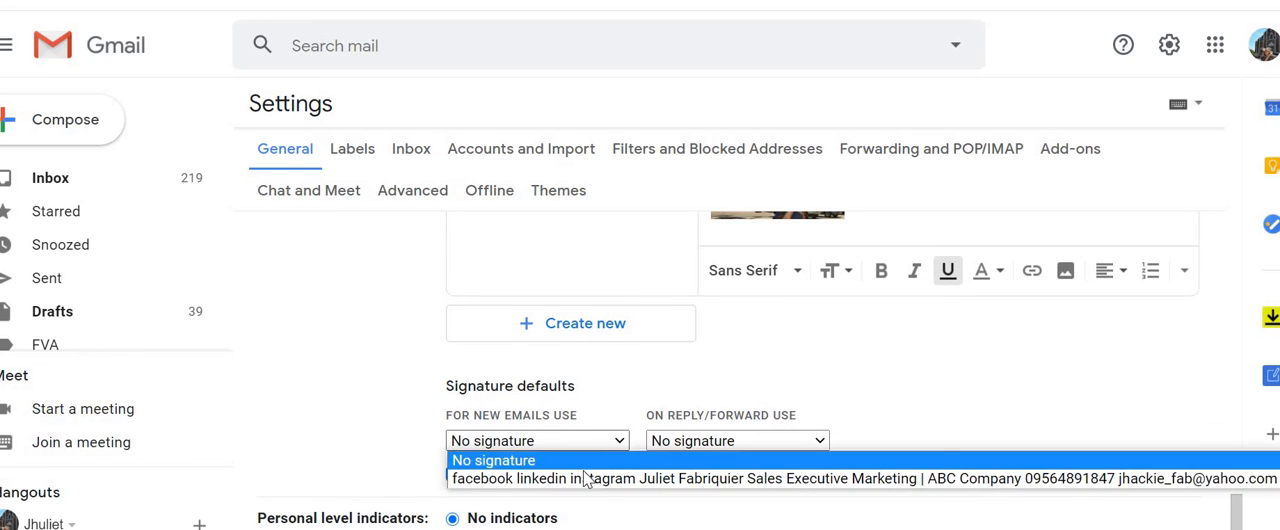
left_click(580, 478)
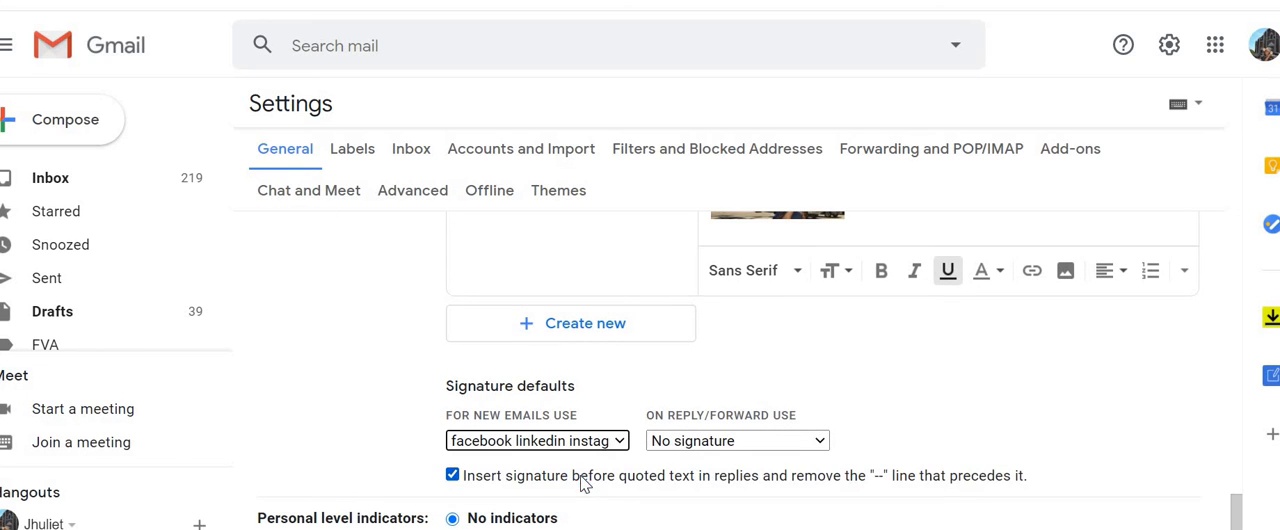
left_click(820, 443)
left_click(795, 477)
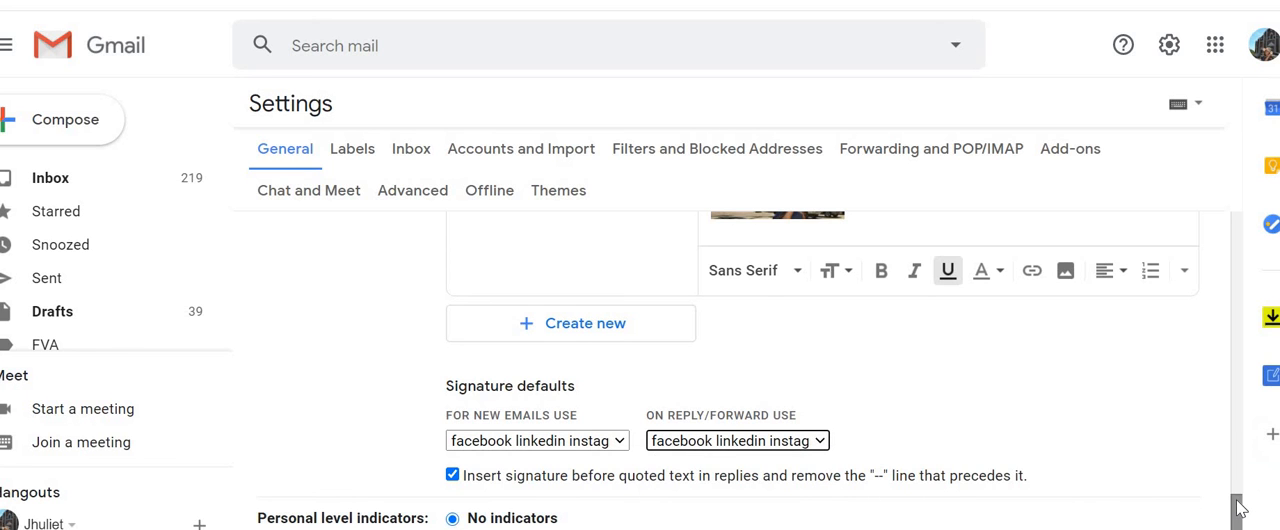
scroll(1237, 510, "down", 2)
scroll(720, 400, "down", 5)
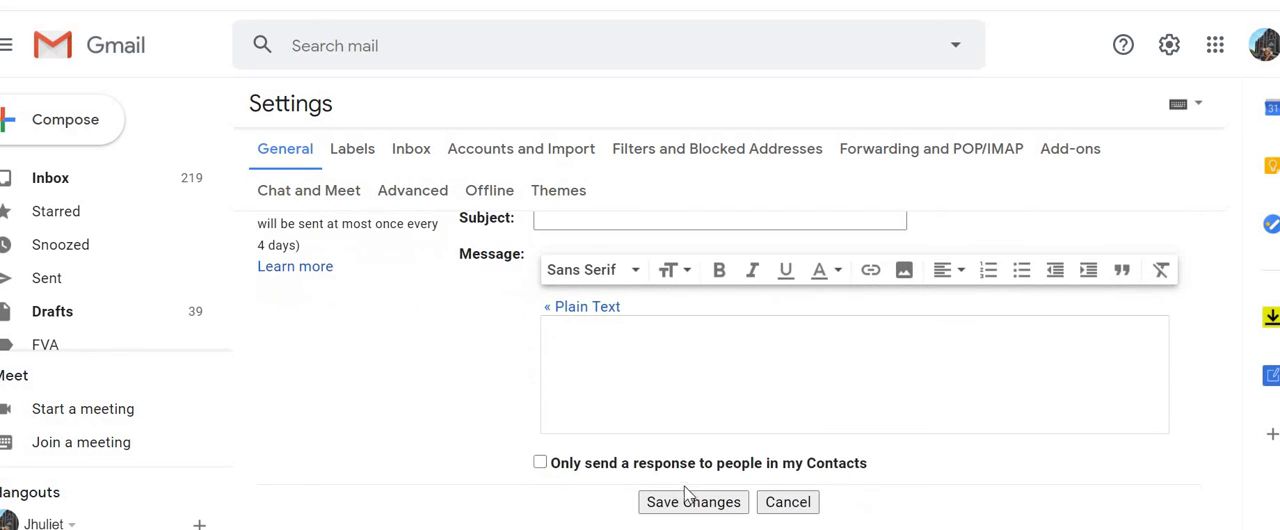
left_click(687, 502)
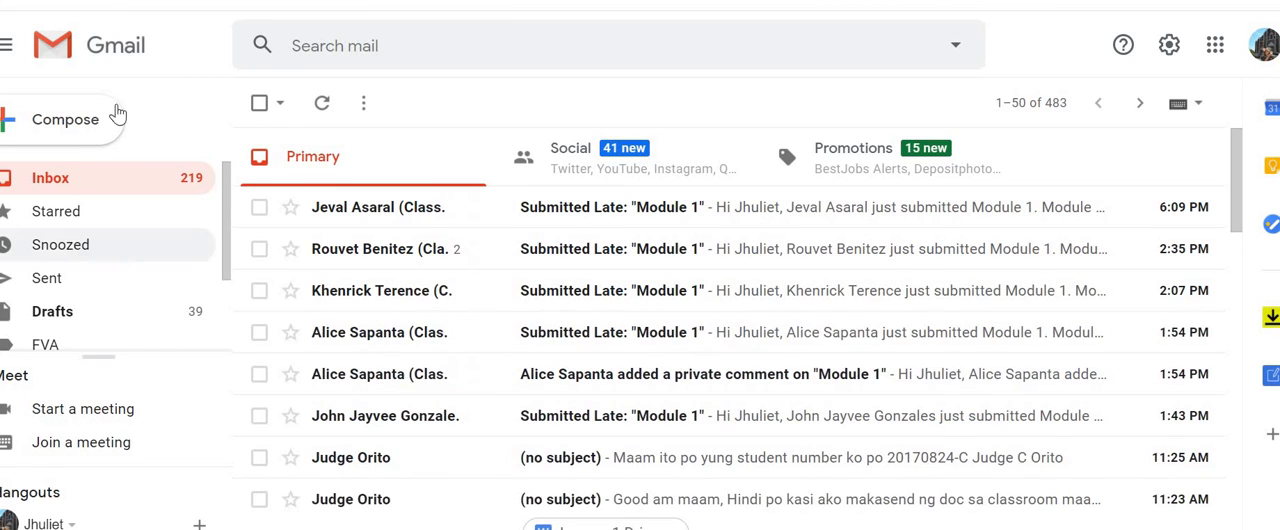
Step: Start a new message to check how the signature appears in it
left_click(64, 137)
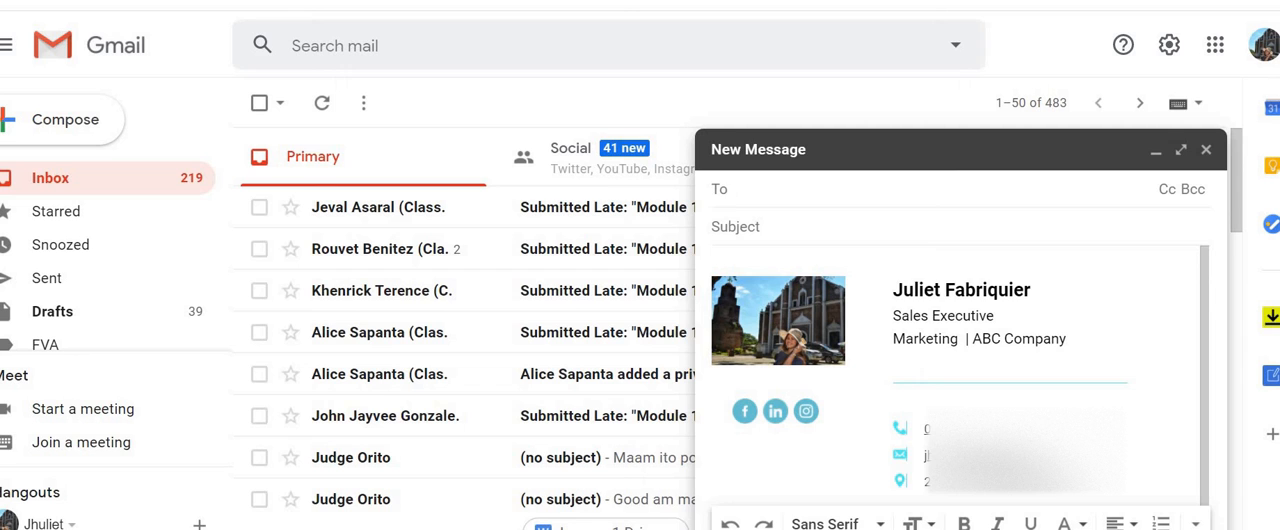
mouse_move(817, 529)
left_click(925, 524)
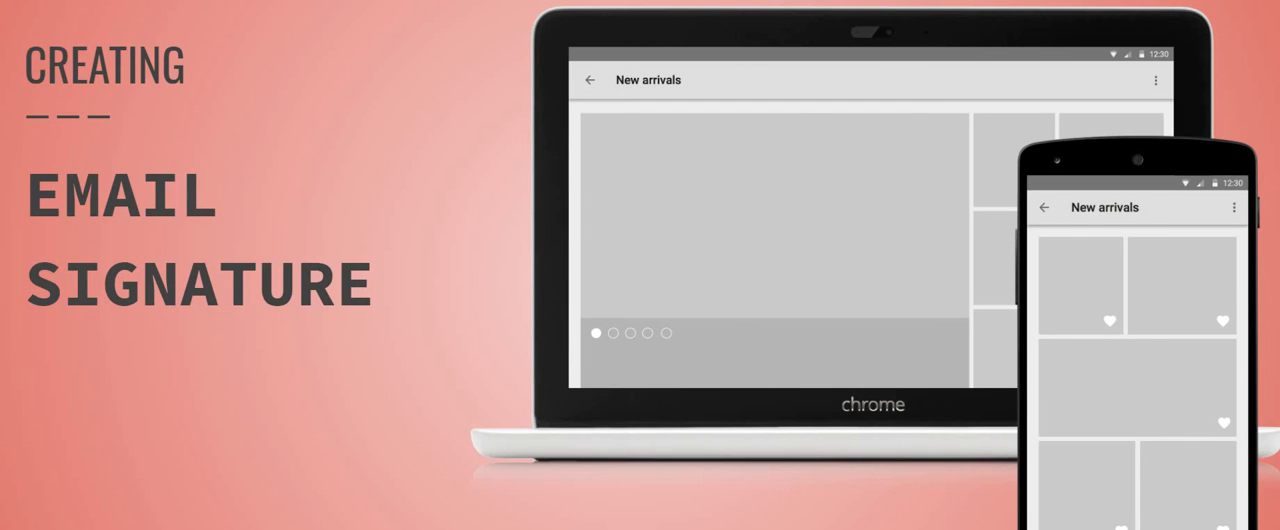
key("Right")
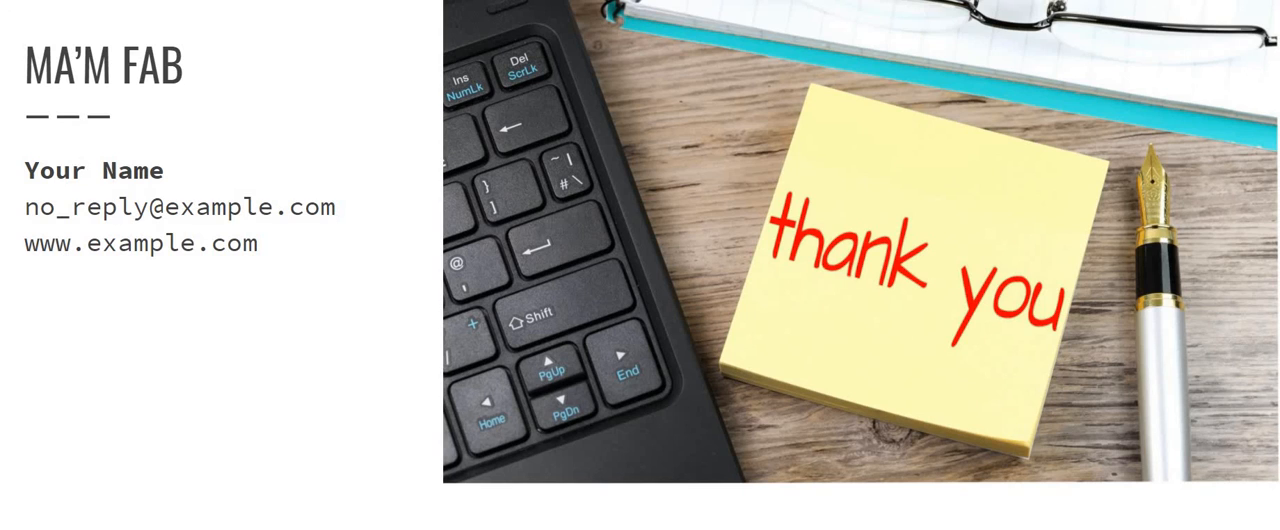